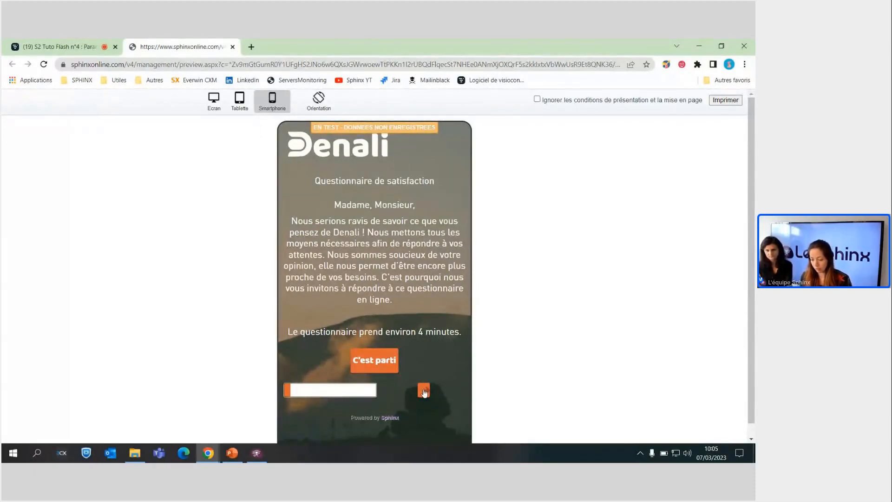
Start the questionnaire in the smartphone preview, rate satisfaction with the last Denali purchase as 5, and continue to the following page
{"action": "left_click", "coordinate": [384, 369]}
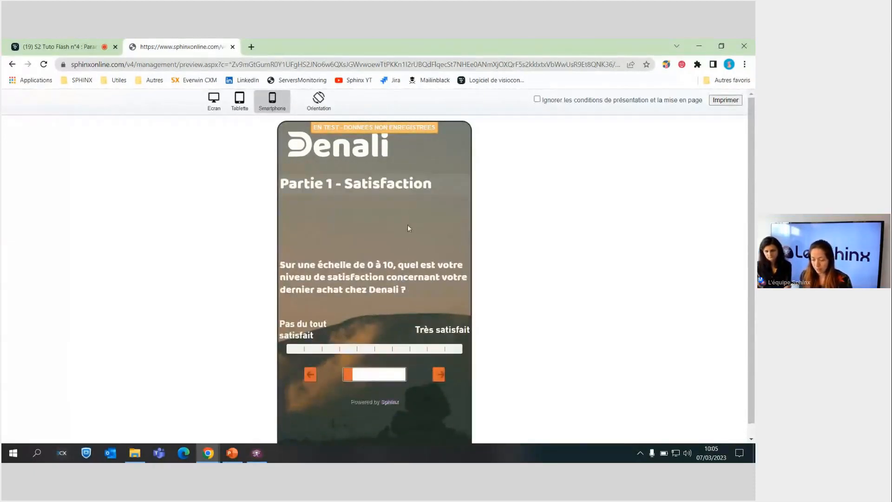
{"action": "scroll", "coordinate": [408, 225], "scroll_direction": "down", "scroll_amount": 1}
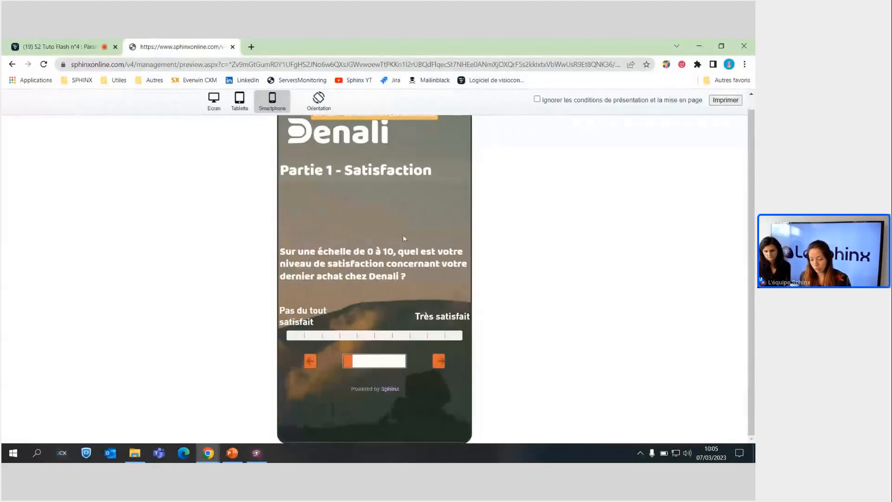
{"action": "left_click", "coordinate": [340, 338]}
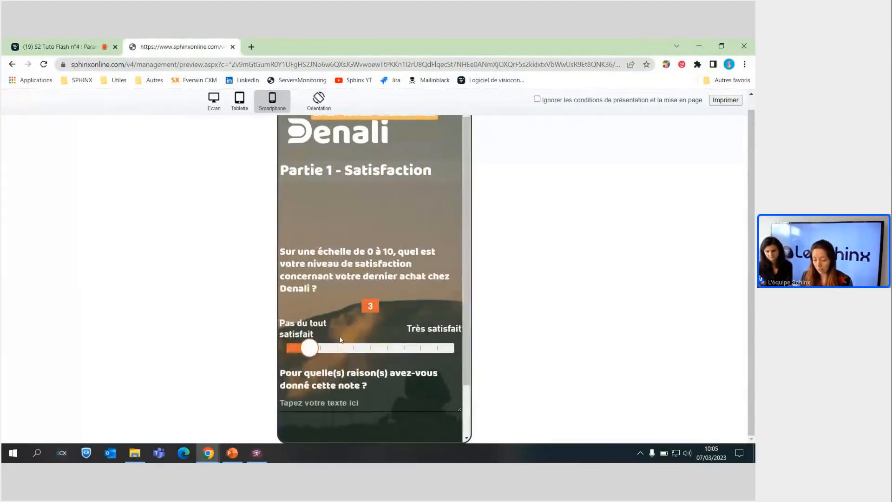
{"action": "left_click", "coordinate": [370, 352]}
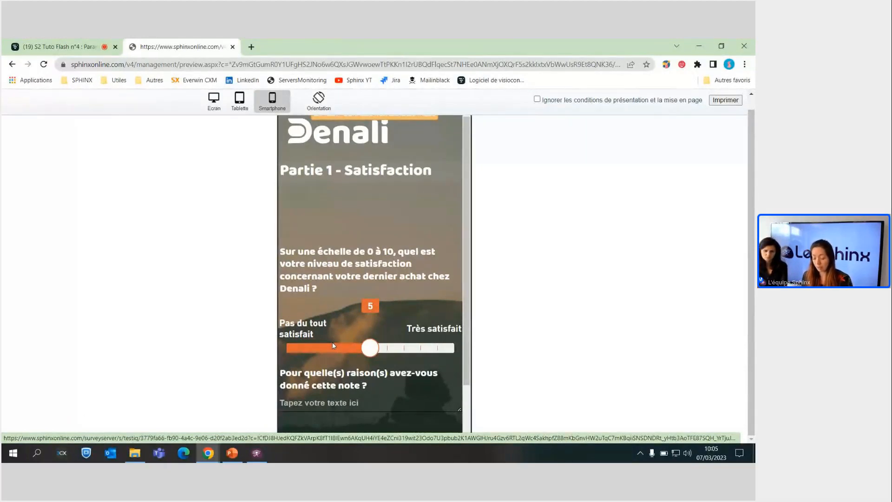
{"action": "scroll", "coordinate": [404, 306], "scroll_direction": "down", "scroll_amount": 1}
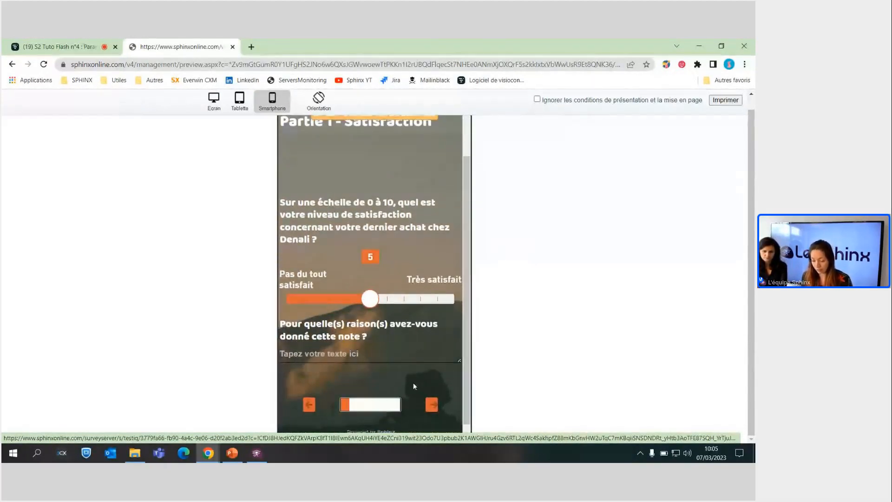
{"action": "left_click", "coordinate": [432, 407]}
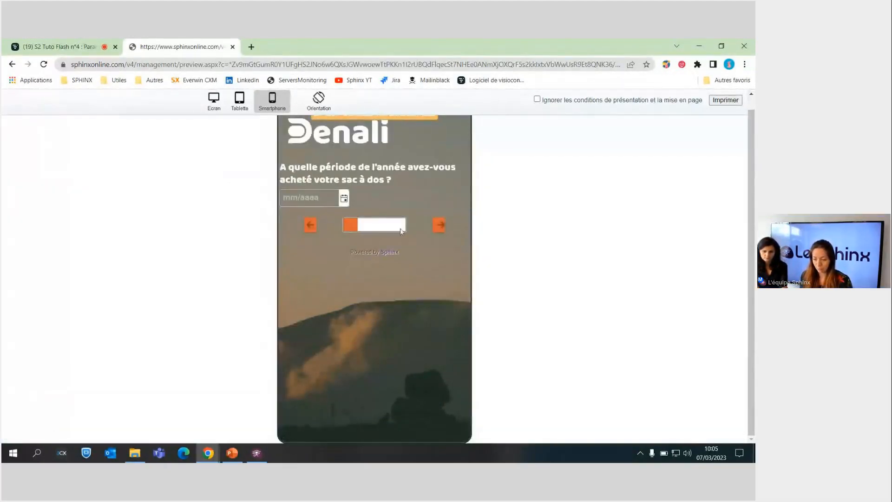
Skip the purchase period question, examine how the satisfaction criteria page displays on smartphone, and continue past it
{"action": "left_click", "coordinate": [439, 226]}
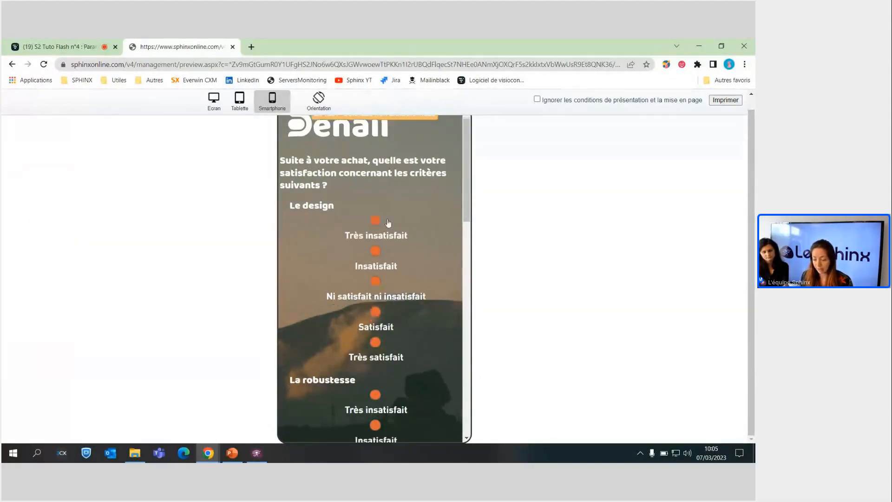
{"action": "scroll", "coordinate": [379, 212], "scroll_direction": "down", "scroll_amount": 5}
{"action": "scroll", "coordinate": [383, 221], "scroll_direction": "down", "scroll_amount": 6}
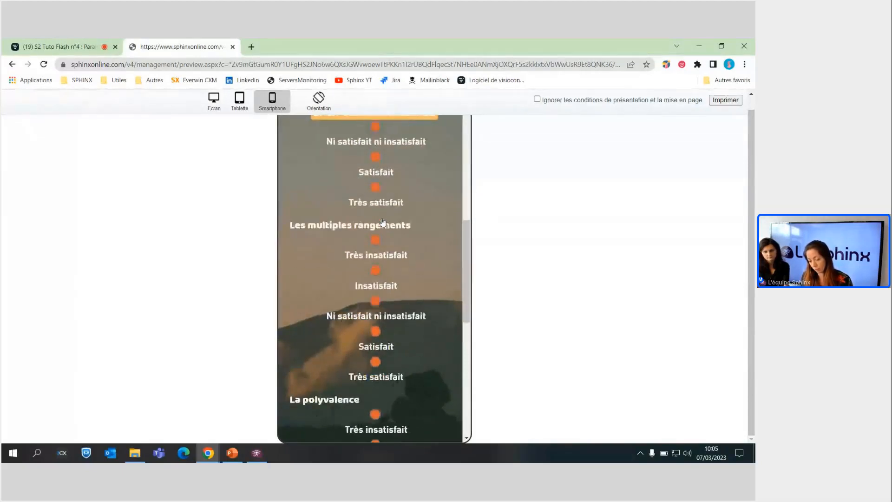
{"action": "scroll", "coordinate": [378, 223], "scroll_direction": "up", "scroll_amount": 12}
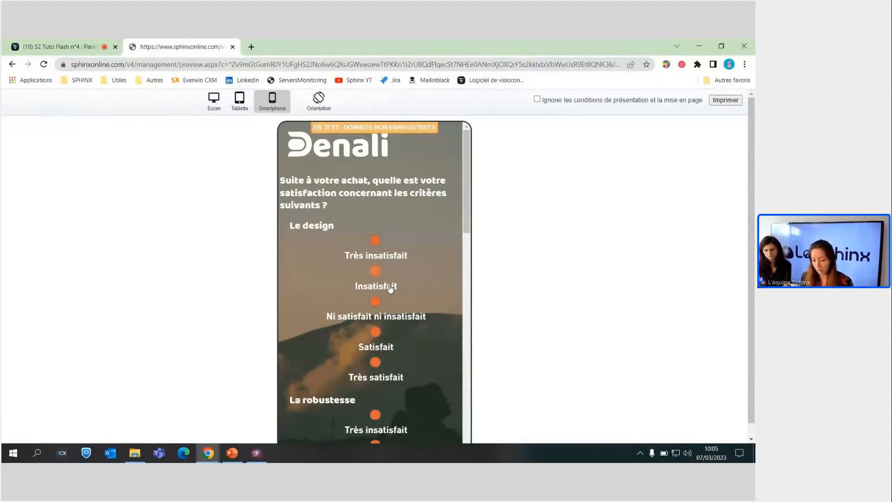
{"action": "scroll", "coordinate": [407, 258], "scroll_direction": "down", "scroll_amount": 10}
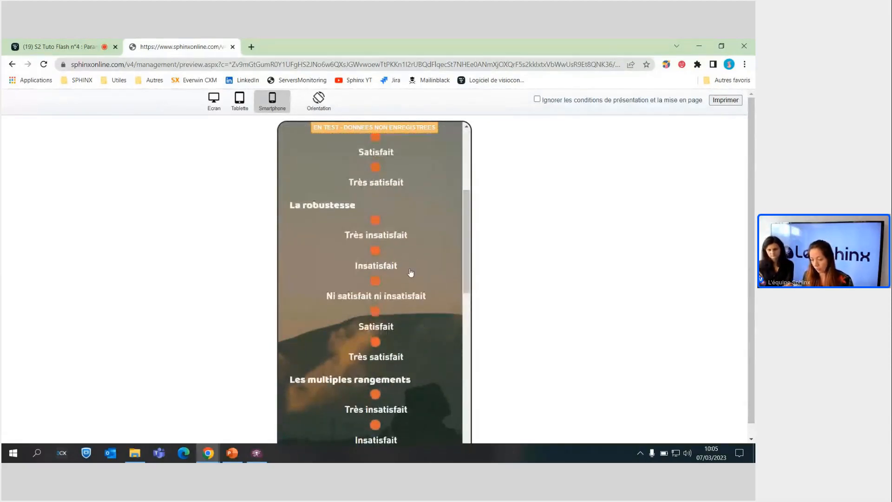
{"action": "scroll", "coordinate": [404, 279], "scroll_direction": "down", "scroll_amount": 5}
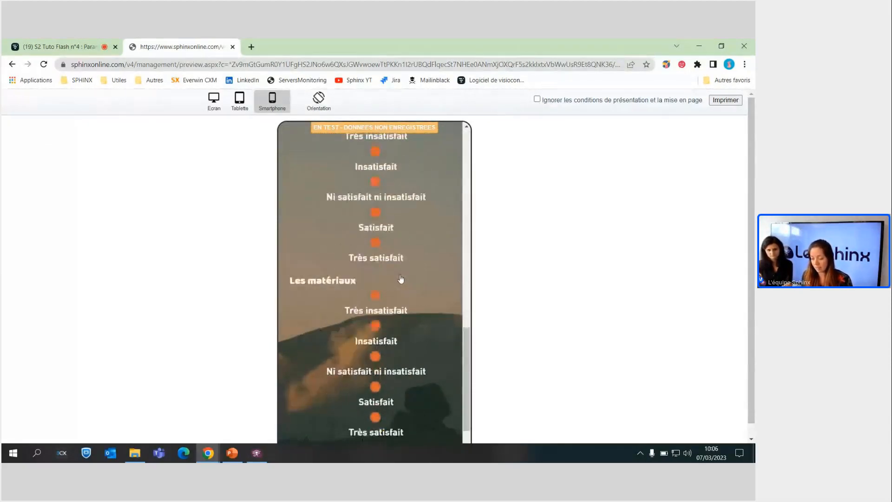
{"action": "left_click", "coordinate": [431, 393]}
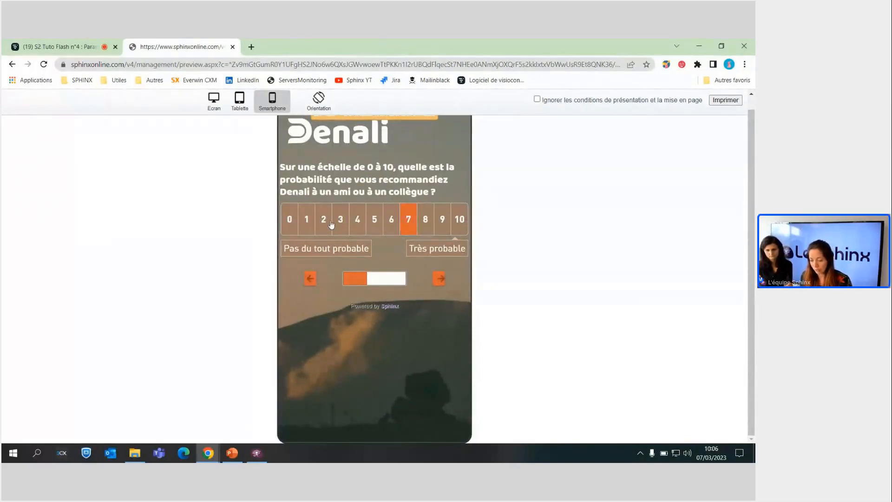
Answer 2 for the likelihood of recommending Denali and "5 fois" for weekly backpack use, continuing after each question
{"action": "left_click", "coordinate": [324, 222]}
{"action": "left_click", "coordinate": [439, 366]}
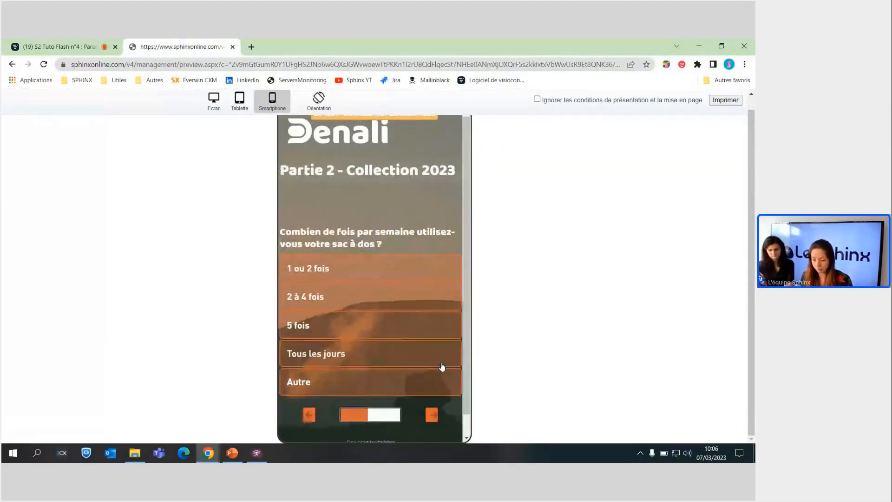
{"action": "left_click", "coordinate": [381, 269]}
{"action": "left_click", "coordinate": [377, 325]}
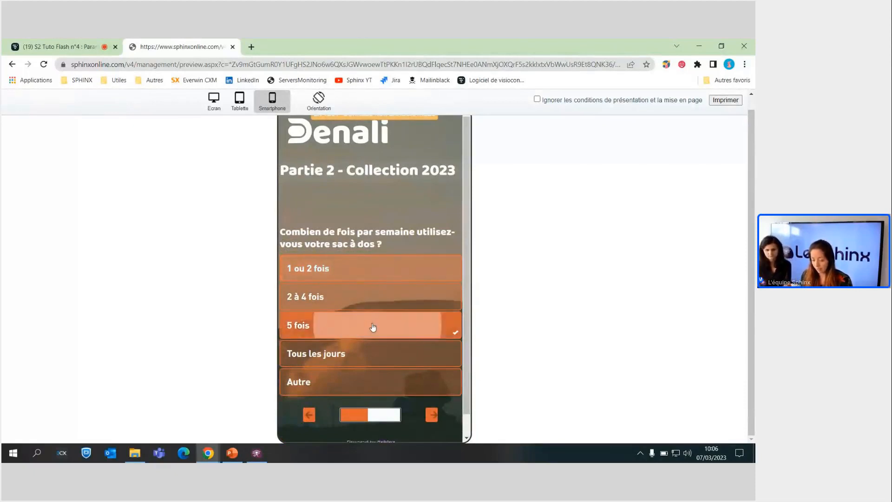
{"action": "left_click", "coordinate": [430, 418]}
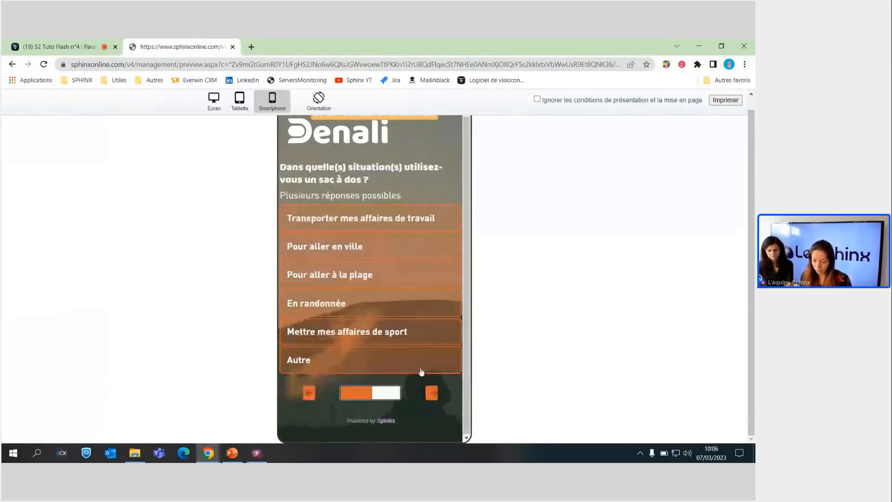
Select "Pour aller en ville" as the backpack use situation and skip the first colour and pattern ranking question
{"action": "left_click", "coordinate": [388, 250]}
{"action": "left_click", "coordinate": [431, 393]}
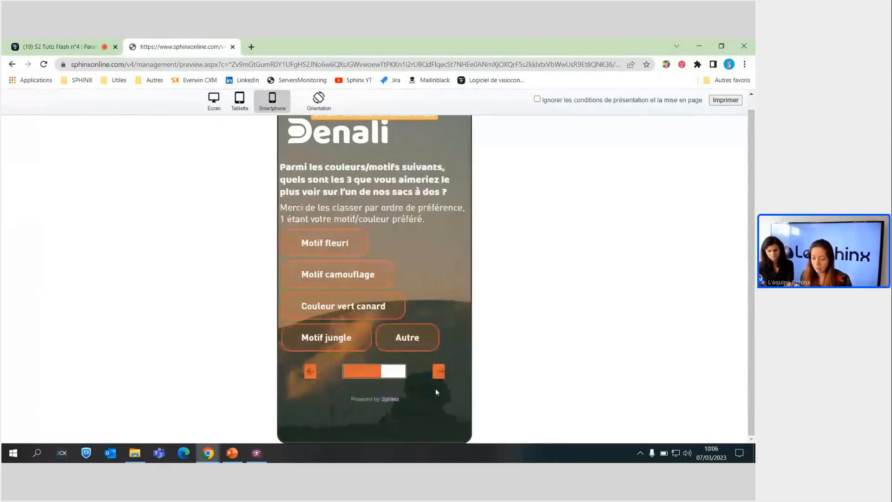
{"action": "left_click", "coordinate": [439, 371]}
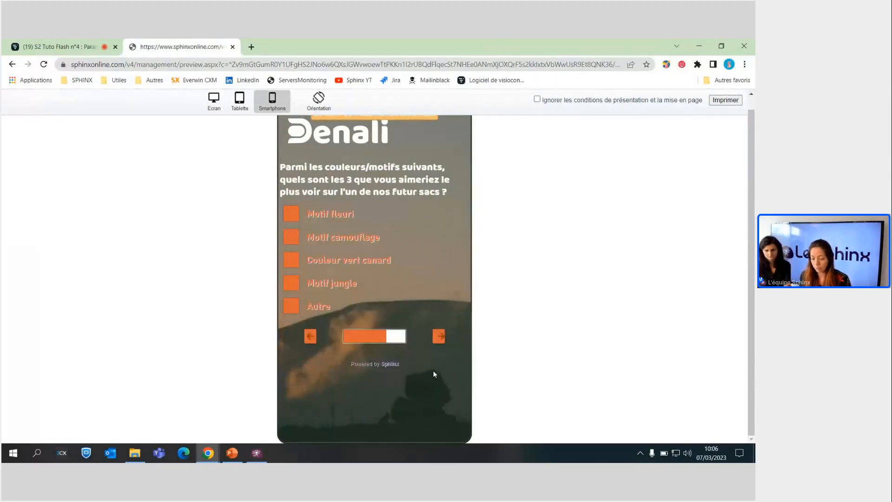
Rank Motif fleuri first, Motif camouflage second and Couleur vert canard third in the second ranking question
{"action": "left_click", "coordinate": [331, 214]}
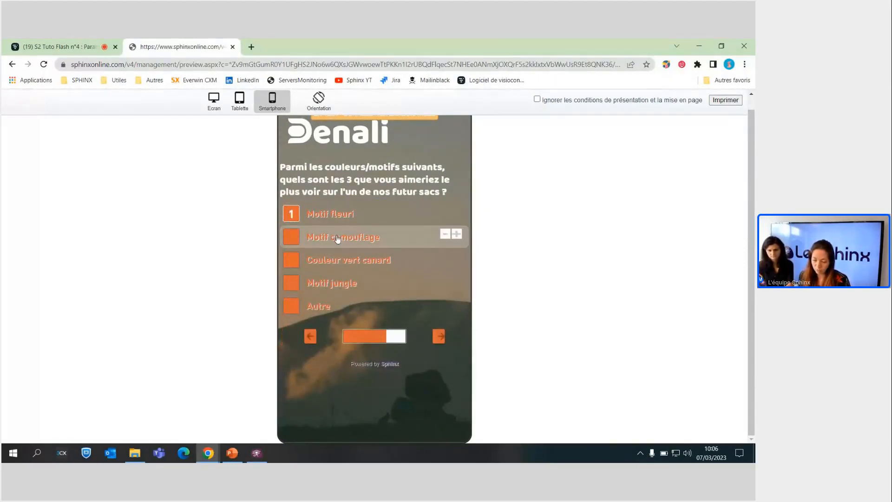
{"action": "left_click", "coordinate": [335, 238]}
{"action": "left_click", "coordinate": [332, 263]}
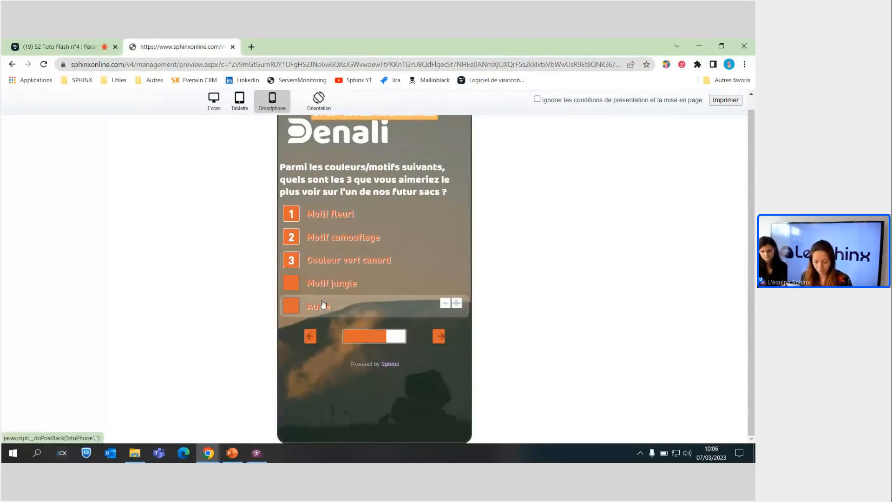
Switch to Sphinx iQ 3 and enable smartphone-specific formatting for the Denali_satisfaction form
{"action": "left_click", "coordinate": [257, 460]}
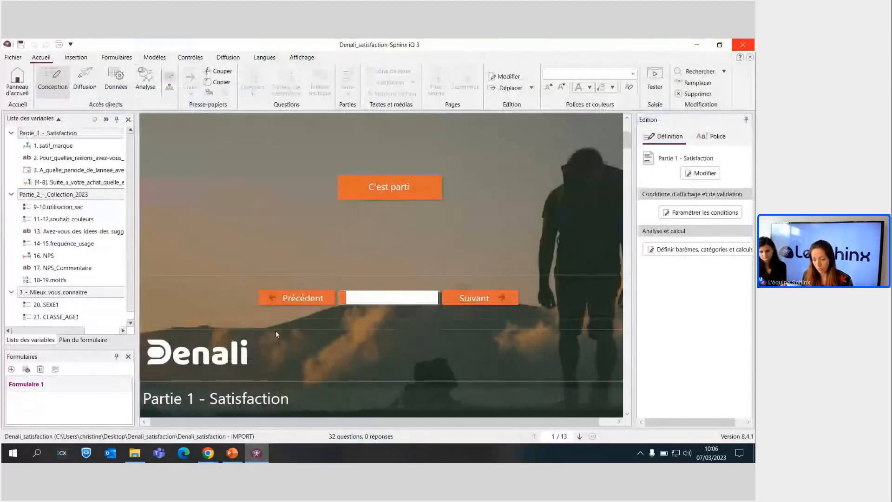
{"action": "scroll", "coordinate": [363, 307], "scroll_direction": "up", "scroll_amount": 3}
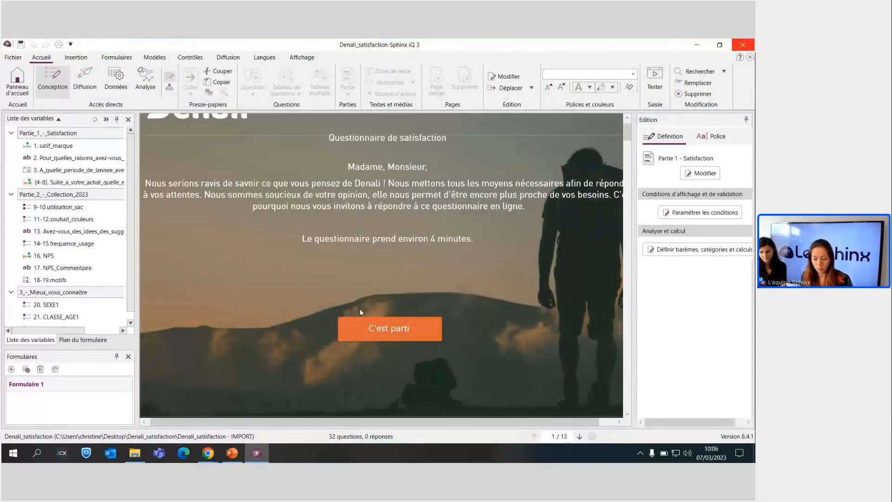
{"action": "scroll", "coordinate": [360, 309], "scroll_direction": "up", "scroll_amount": 1}
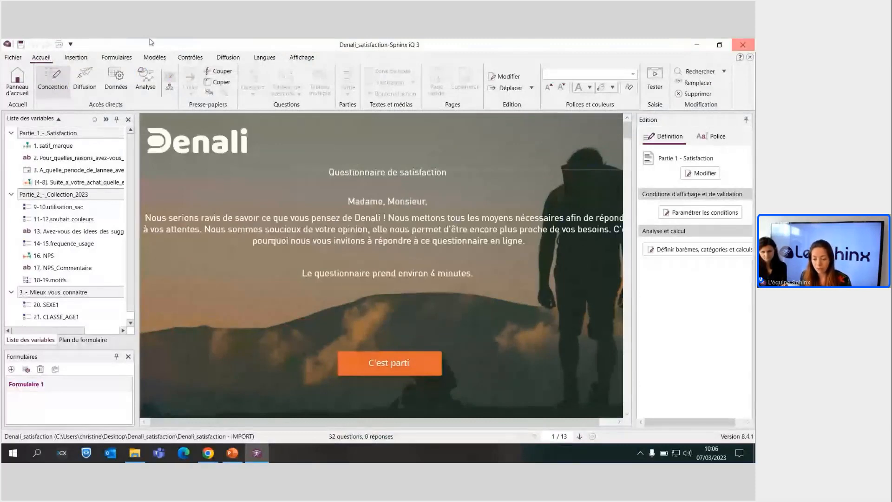
{"action": "left_click", "coordinate": [123, 57]}
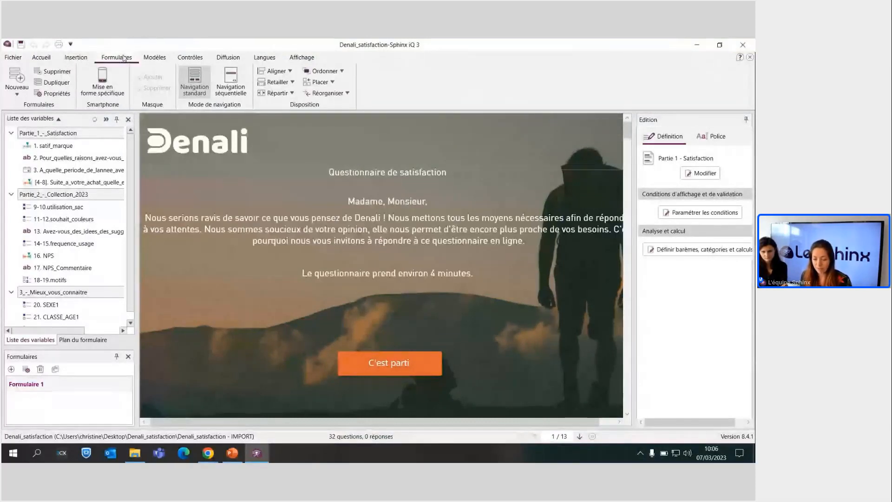
{"action": "left_click", "coordinate": [111, 86]}
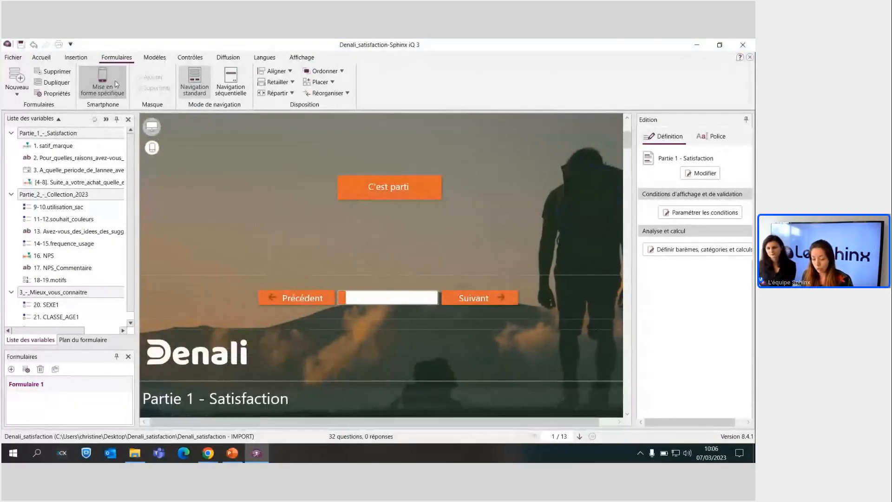
Examine the computer-screen version of the form, from the welcome page through the Partie 1 satisfaction questions
{"action": "scroll", "coordinate": [219, 200], "scroll_direction": "up", "scroll_amount": 3}
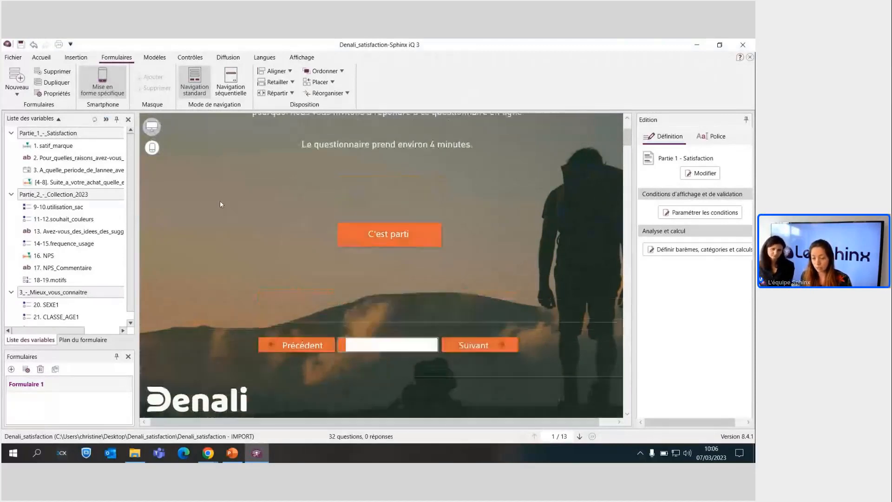
{"action": "scroll", "coordinate": [221, 201], "scroll_direction": "up", "scroll_amount": 2}
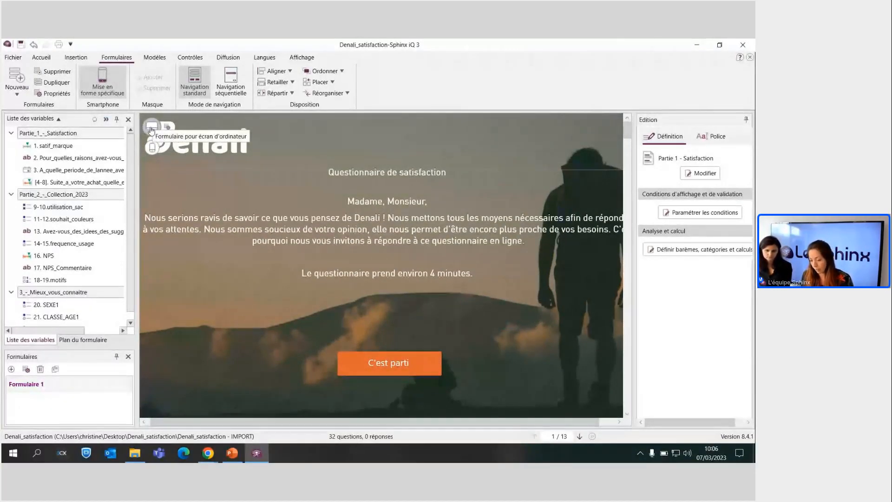
{"action": "scroll", "coordinate": [390, 182], "scroll_direction": "down", "scroll_amount": 4}
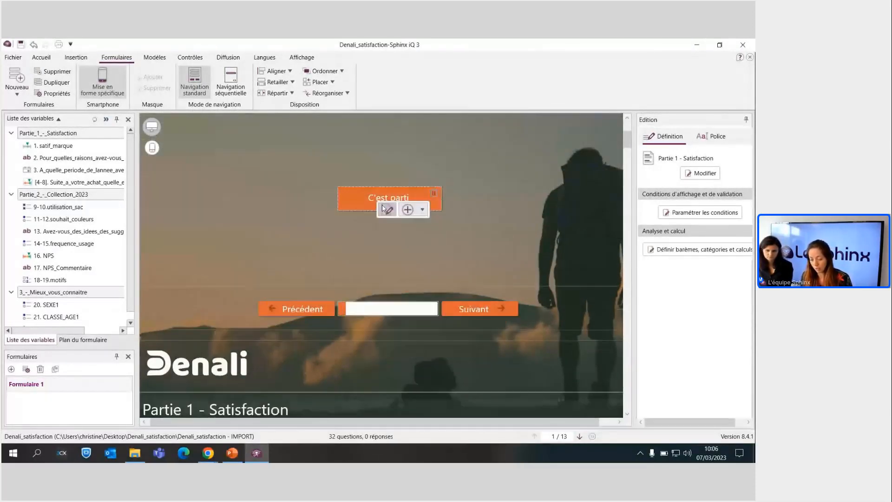
{"action": "scroll", "coordinate": [382, 208], "scroll_direction": "down", "scroll_amount": 6}
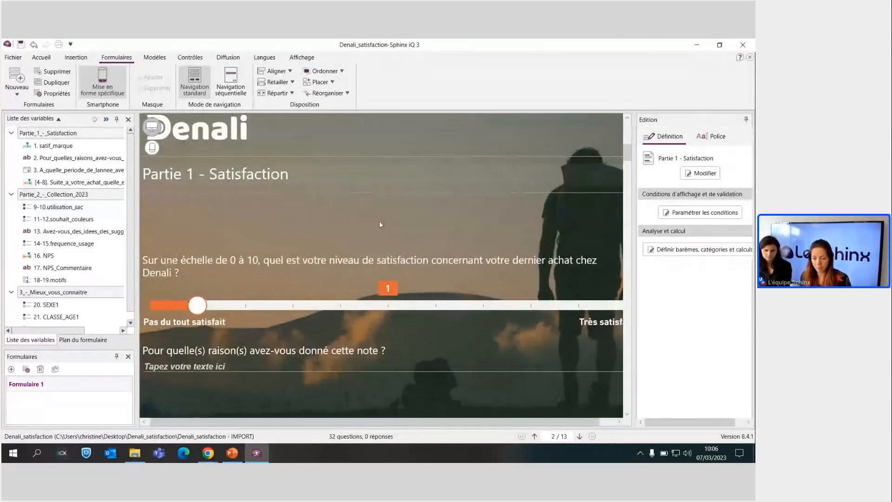
{"action": "scroll", "coordinate": [376, 223], "scroll_direction": "down", "scroll_amount": 6}
{"action": "scroll", "coordinate": [374, 225], "scroll_direction": "up", "scroll_amount": 5}
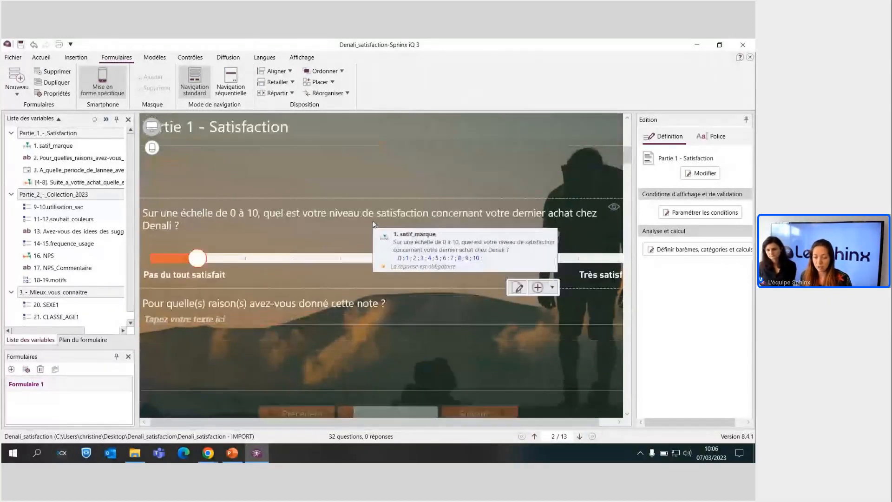
{"action": "scroll", "coordinate": [372, 225], "scroll_direction": "up", "scroll_amount": 7}
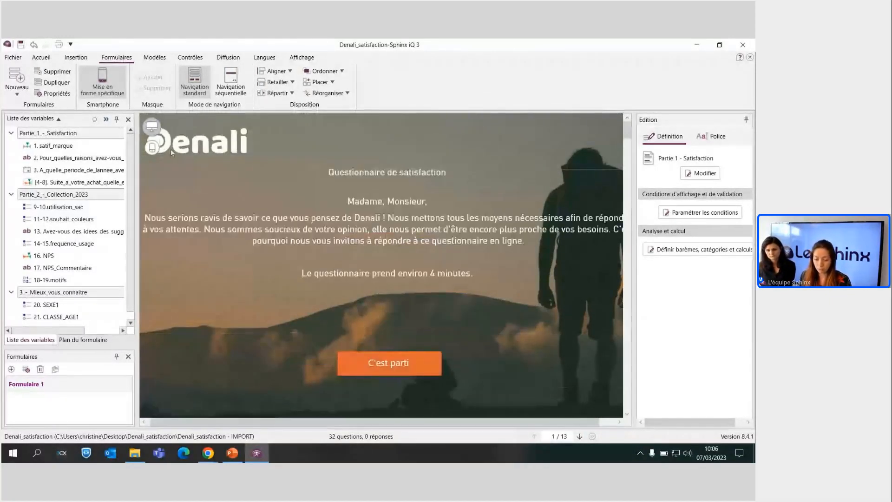
Add a smartphone layout to the form and review its welcome page
{"action": "mouse_move", "coordinate": [154, 149]}
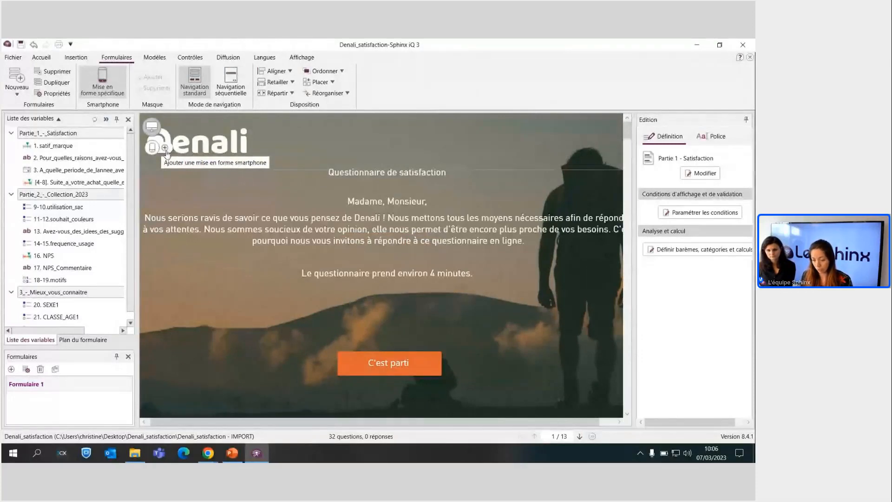
{"action": "left_click", "coordinate": [166, 150]}
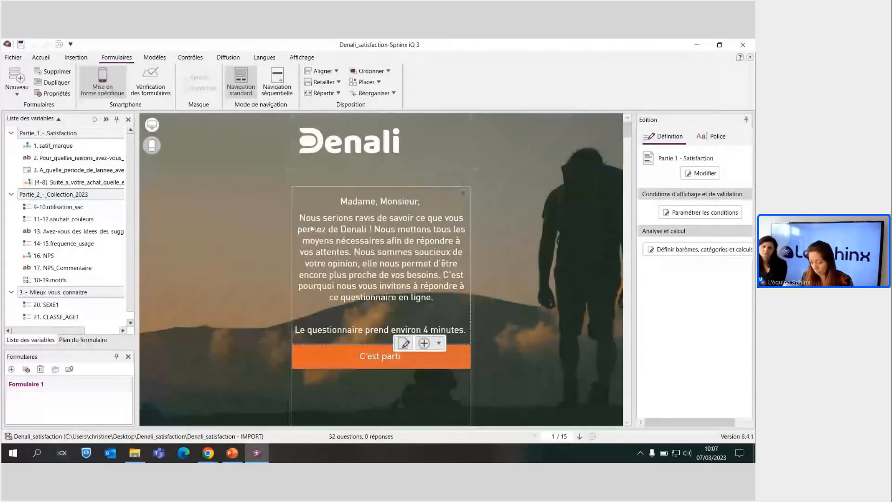
{"action": "scroll", "coordinate": [526, 221], "scroll_direction": "down", "scroll_amount": 3}
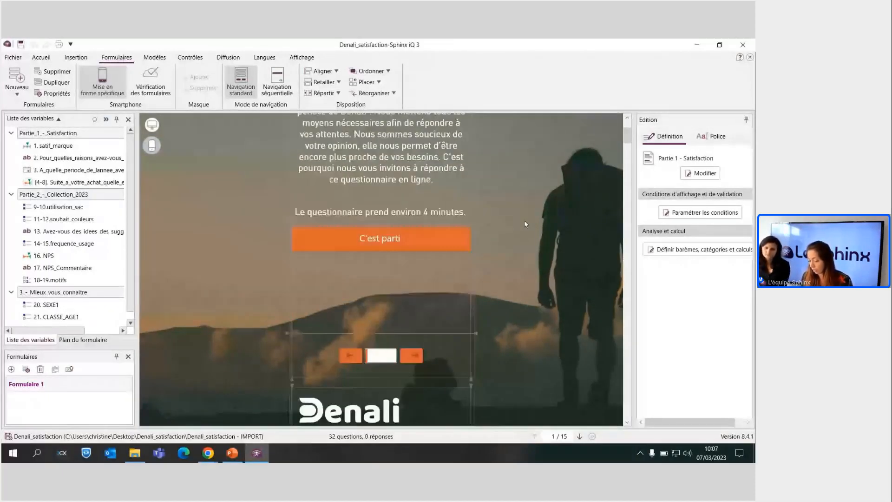
{"action": "scroll", "coordinate": [524, 220], "scroll_direction": "up", "scroll_amount": 2}
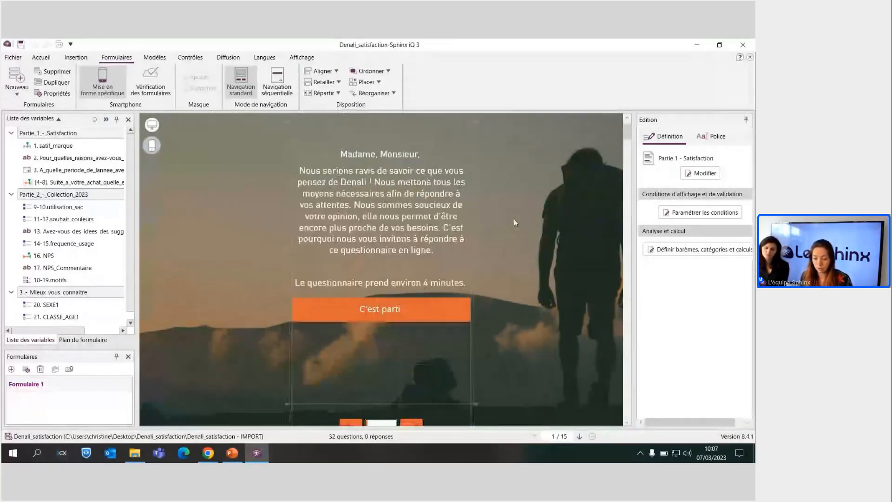
{"action": "scroll", "coordinate": [513, 220], "scroll_direction": "up", "scroll_amount": 1}
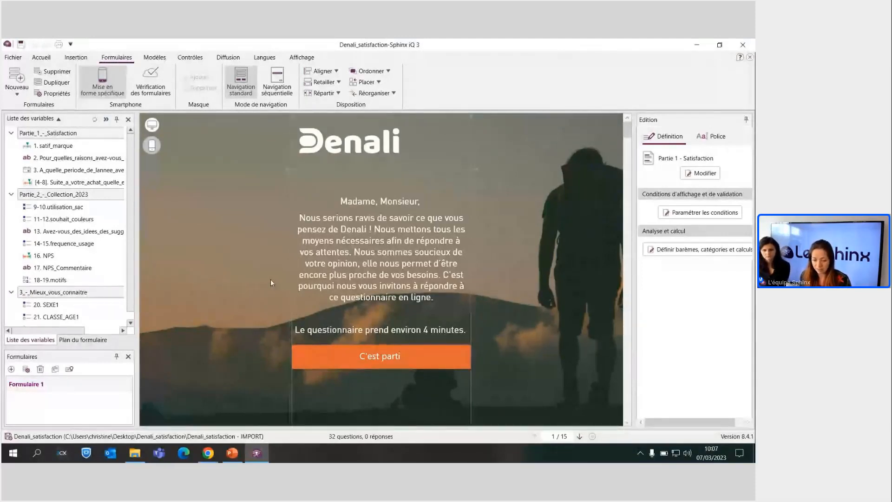
Apply the dark green Denali template to the smartphone version of the form in place of the photo background
{"action": "left_click", "coordinate": [154, 57]}
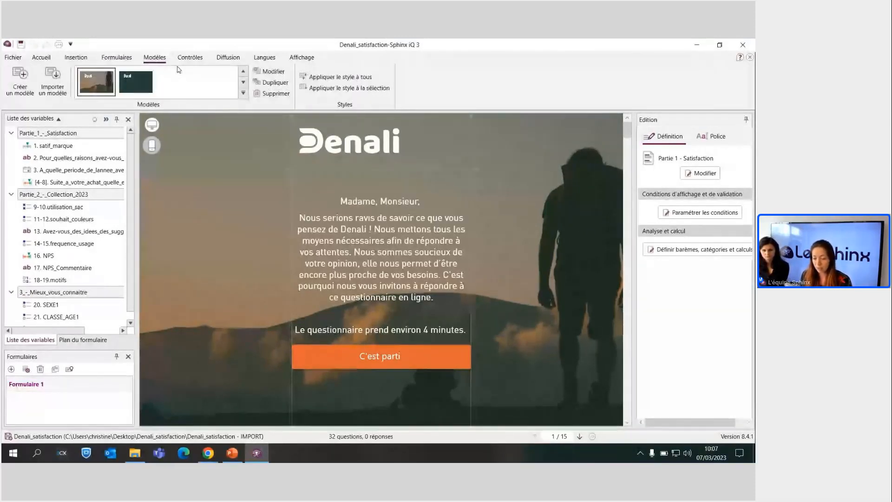
{"action": "left_click", "coordinate": [137, 83]}
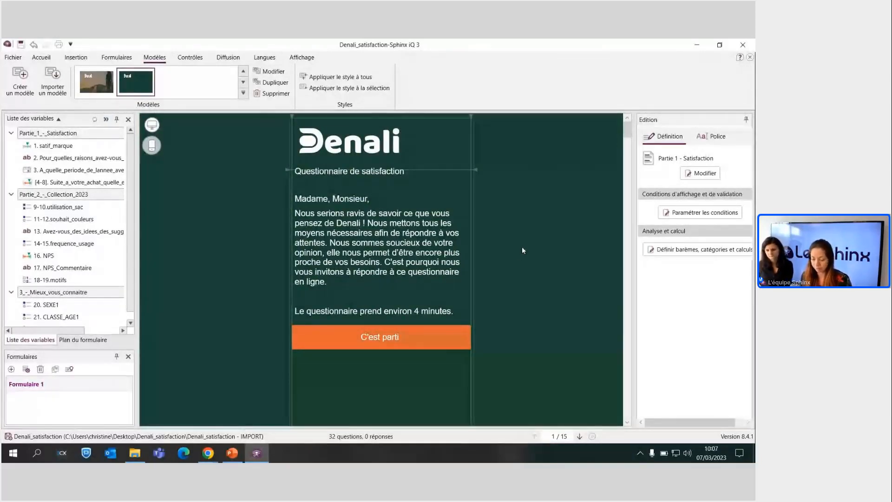
{"action": "scroll", "coordinate": [521, 249], "scroll_direction": "down", "scroll_amount": 1}
{"action": "scroll", "coordinate": [520, 249], "scroll_direction": "down", "scroll_amount": 1}
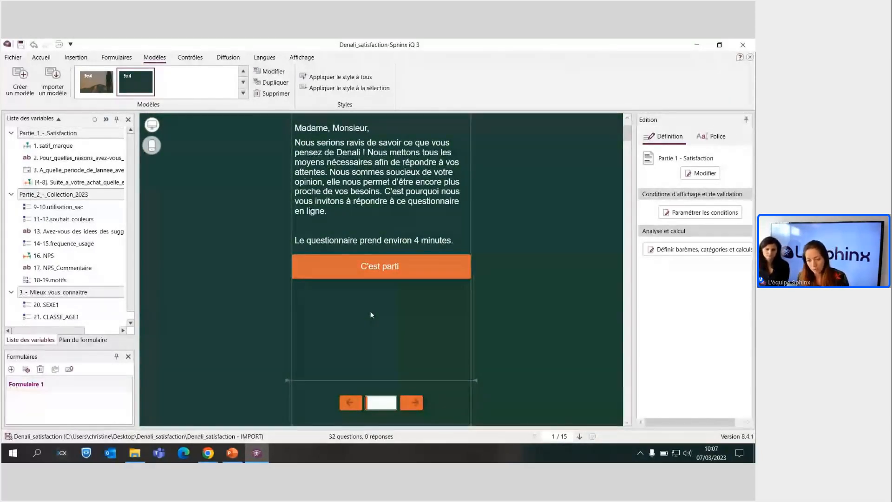
Set the smartphone form's navigation mode to sequential
{"action": "left_click", "coordinate": [126, 58]}
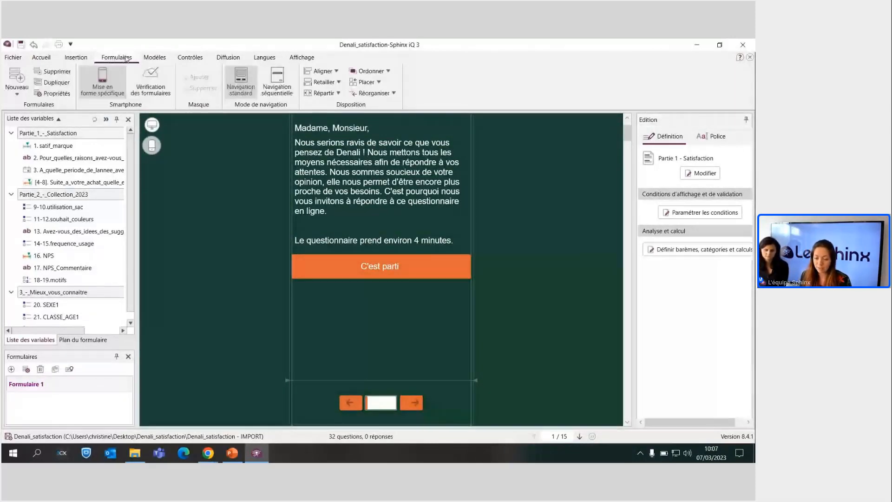
{"action": "left_click", "coordinate": [275, 92]}
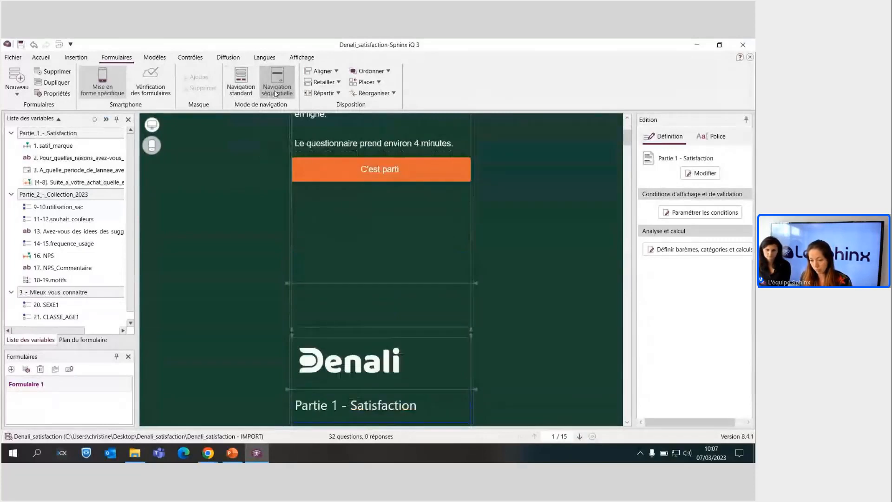
{"action": "scroll", "coordinate": [351, 217], "scroll_direction": "up", "scroll_amount": 3}
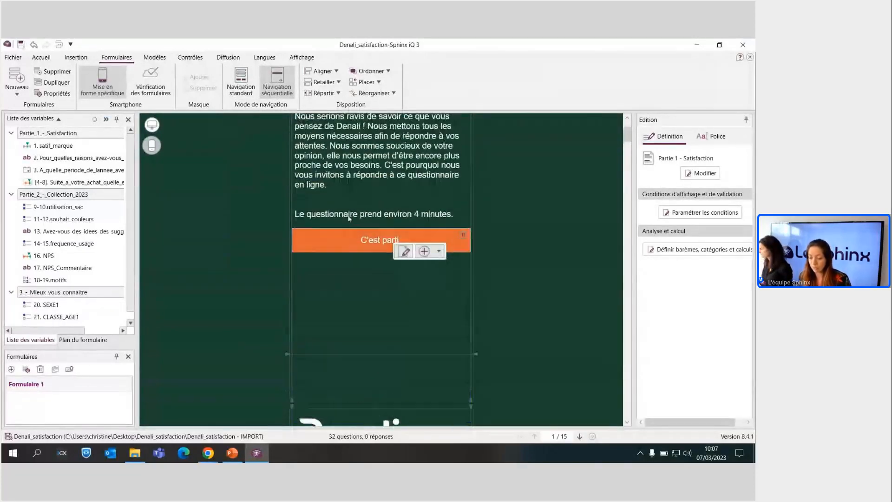
{"action": "scroll", "coordinate": [347, 215], "scroll_direction": "up", "scroll_amount": 2}
{"action": "scroll", "coordinate": [335, 228], "scroll_direction": "down", "scroll_amount": 4}
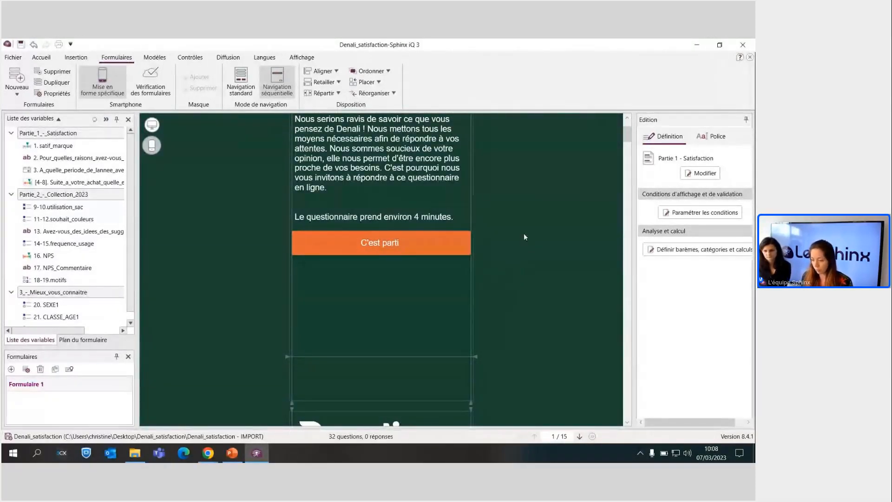
Change the presentation of the 0 to 10 satisfaction question on page 2 to Echelle numérotée colorée
{"action": "scroll", "coordinate": [528, 224], "scroll_direction": "down", "scroll_amount": 5}
{"action": "scroll", "coordinate": [529, 225], "scroll_direction": "down", "scroll_amount": 6}
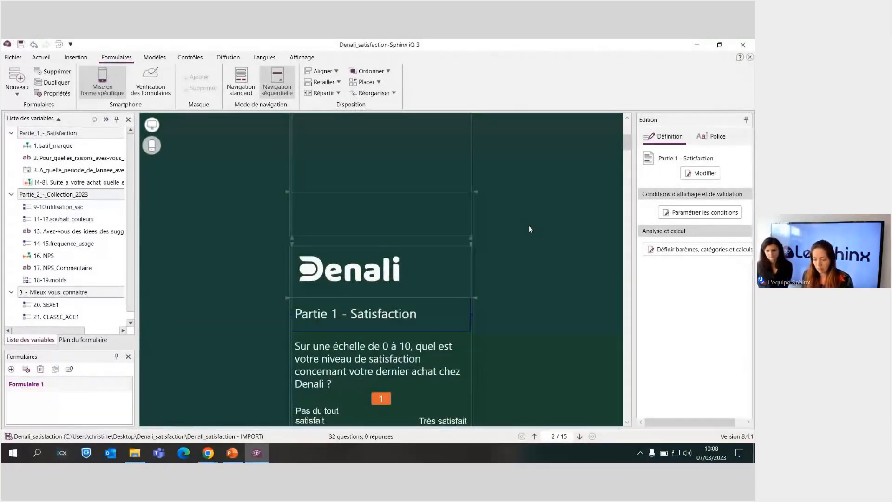
{"action": "left_click", "coordinate": [428, 232]}
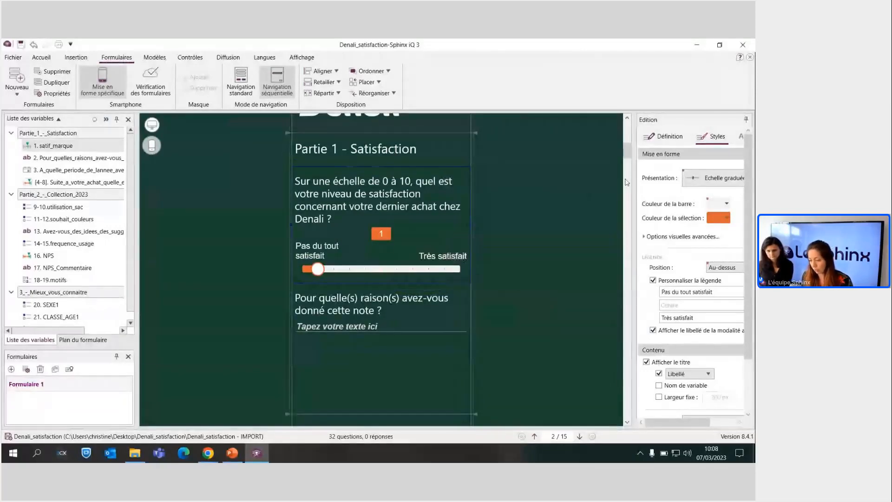
{"action": "left_click_drag", "start_coordinate": [562, 206], "coordinate": [554, 208]}
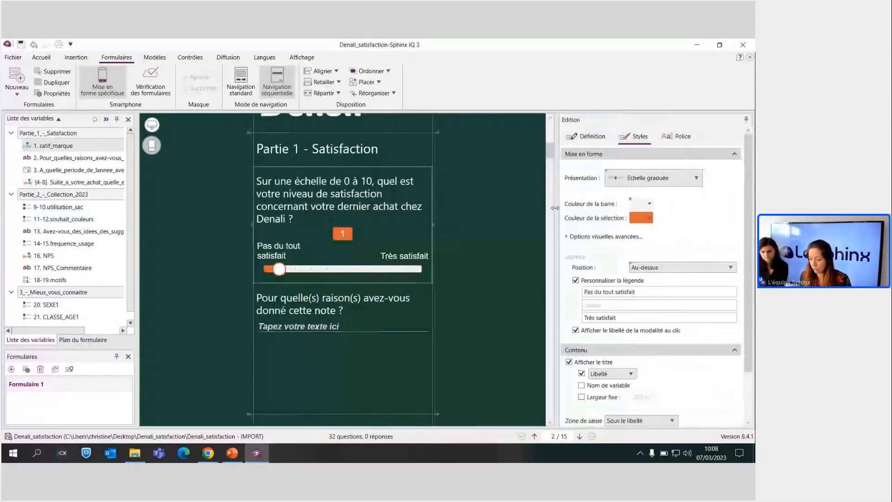
{"action": "left_click", "coordinate": [646, 177]}
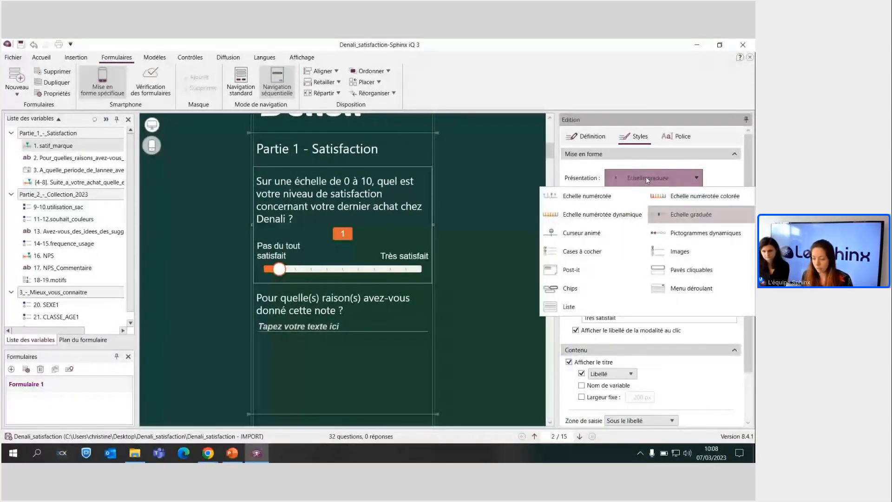
{"action": "left_click", "coordinate": [687, 201]}
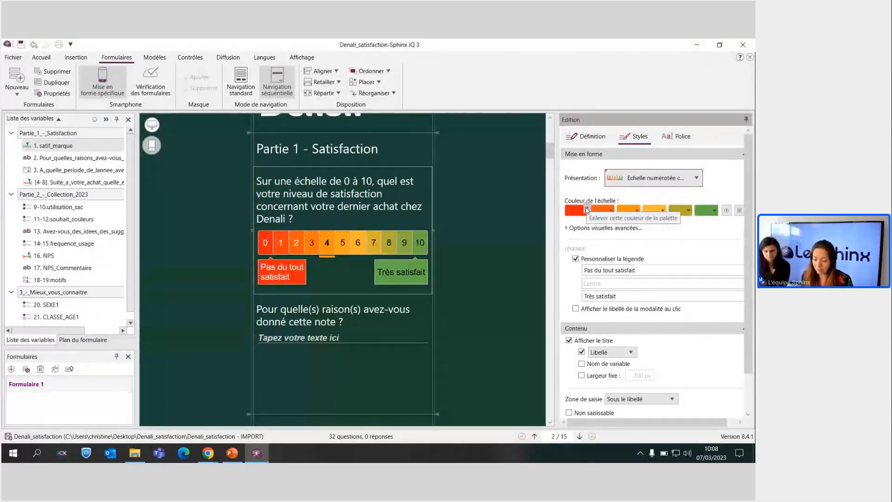
Reduce the satisfaction scale's palette to two colours, with white at the low end and orange at the high end
{"action": "left_click", "coordinate": [587, 208]}
{"action": "left_click", "coordinate": [588, 208]}
{"action": "left_click", "coordinate": [587, 208]}
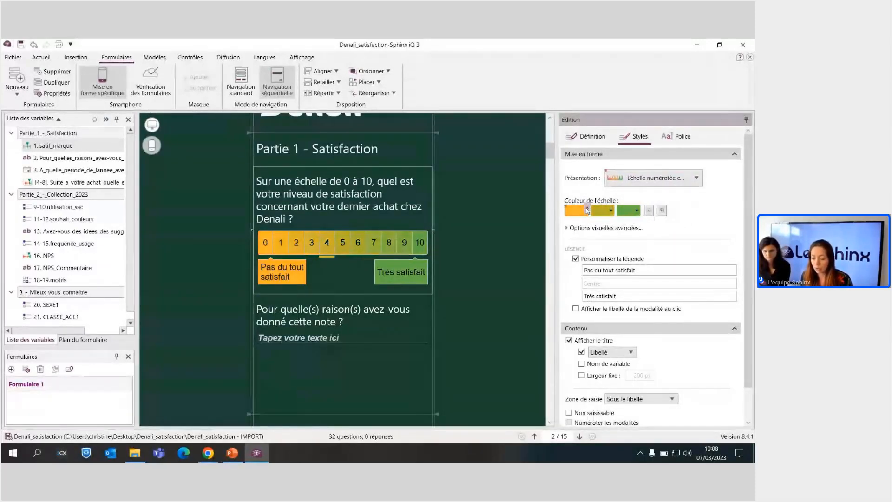
{"action": "left_click", "coordinate": [587, 208]}
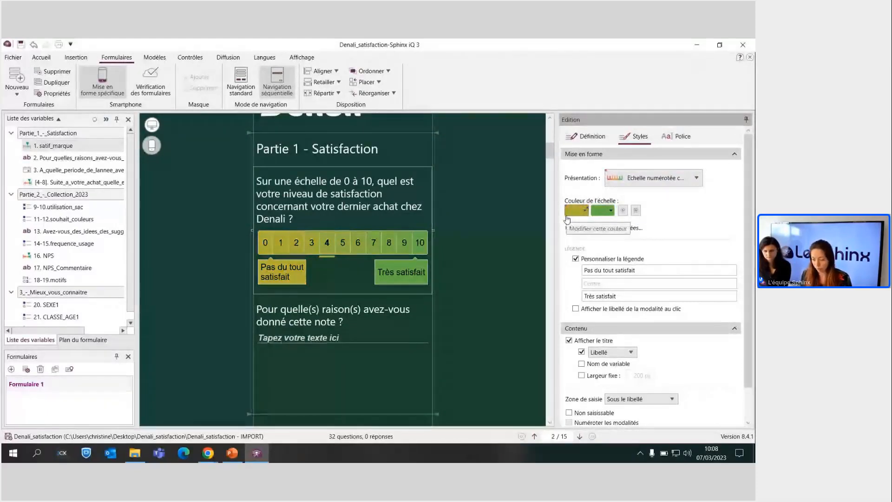
{"action": "left_click", "coordinate": [571, 218]}
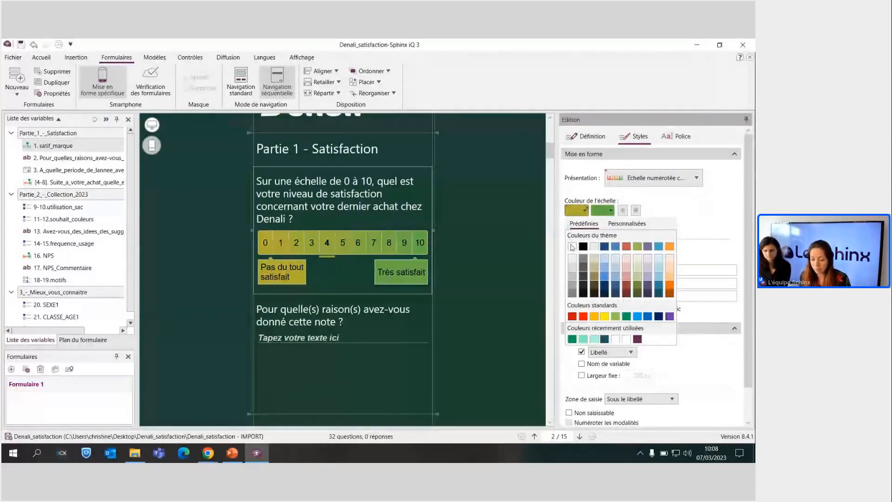
{"action": "left_click", "coordinate": [572, 247]}
{"action": "left_click", "coordinate": [602, 211]}
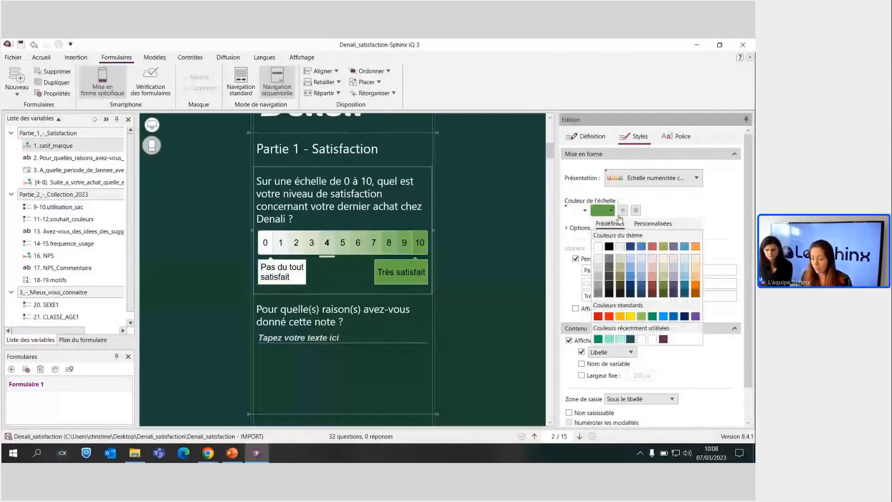
{"action": "left_click", "coordinate": [697, 251]}
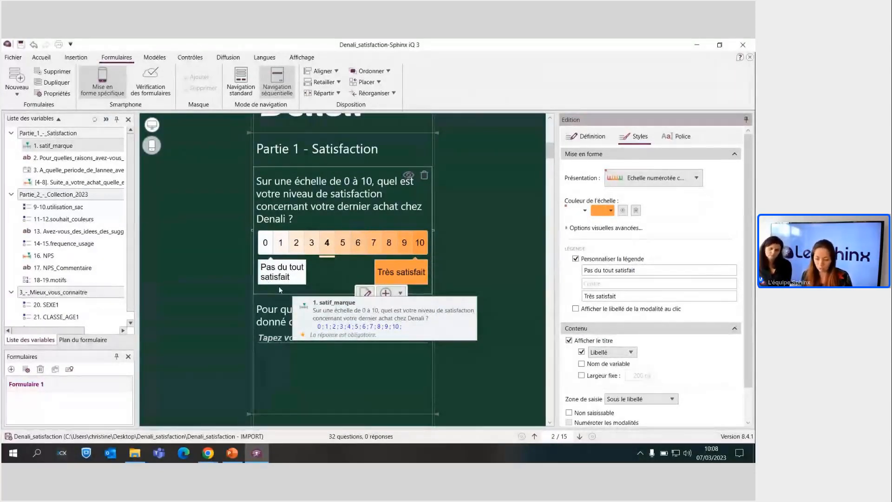
Move the question on reasons for the rating to page 3 and place the purchase-period question directly beneath the logo on page 4
{"action": "scroll", "coordinate": [364, 303], "scroll_direction": "down", "scroll_amount": 5}
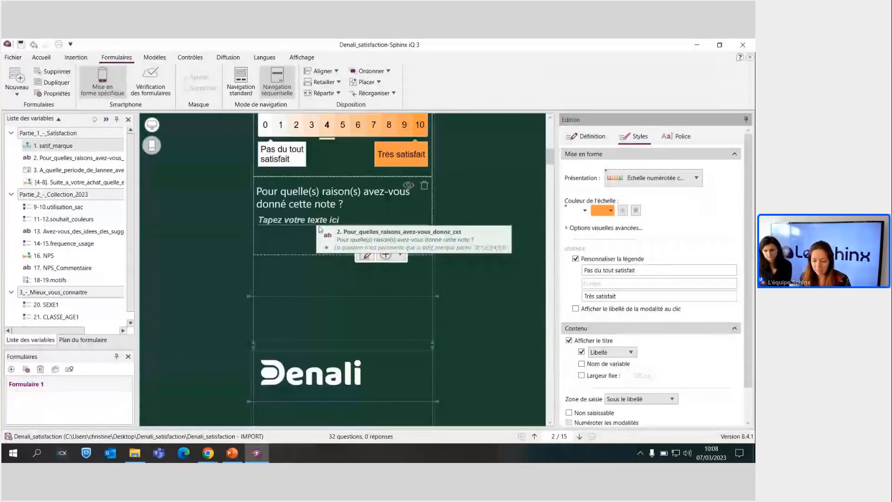
{"action": "left_click_drag", "start_coordinate": [320, 211], "coordinate": [316, 357]}
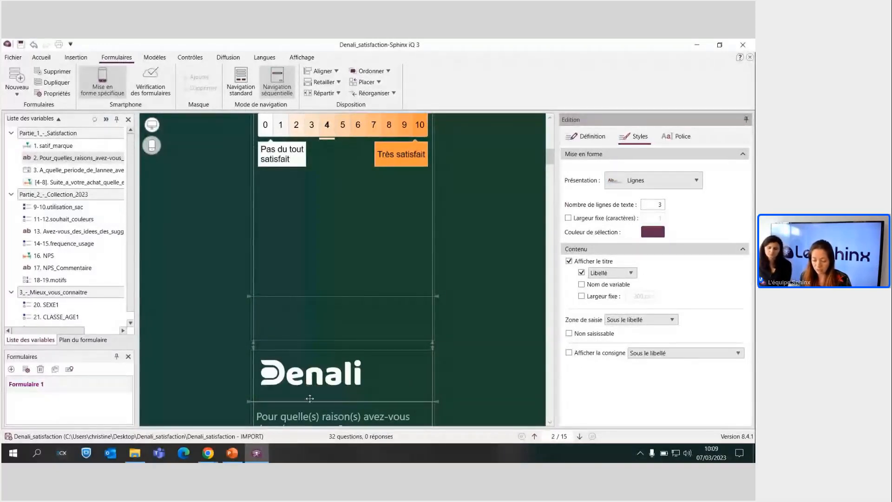
{"action": "scroll", "coordinate": [308, 405], "scroll_direction": "down", "scroll_amount": 3}
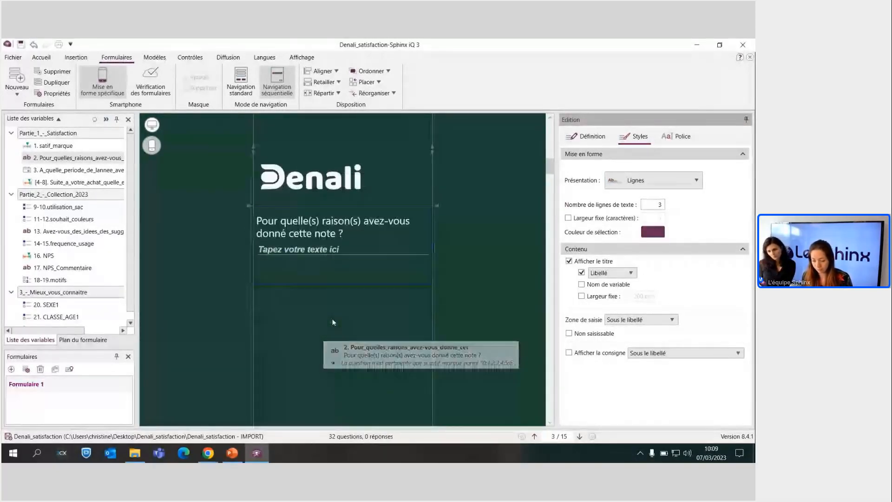
{"action": "scroll", "coordinate": [333, 315], "scroll_direction": "down", "scroll_amount": 3}
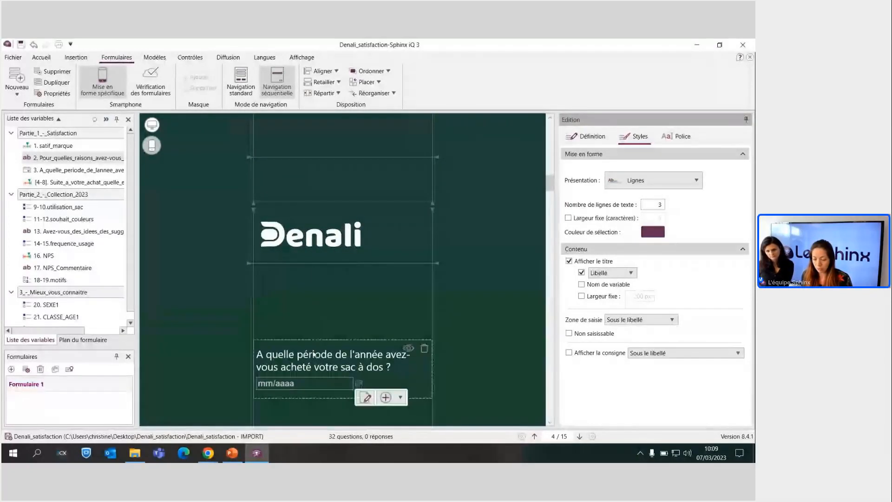
{"action": "left_click_drag", "start_coordinate": [316, 357], "coordinate": [317, 278]}
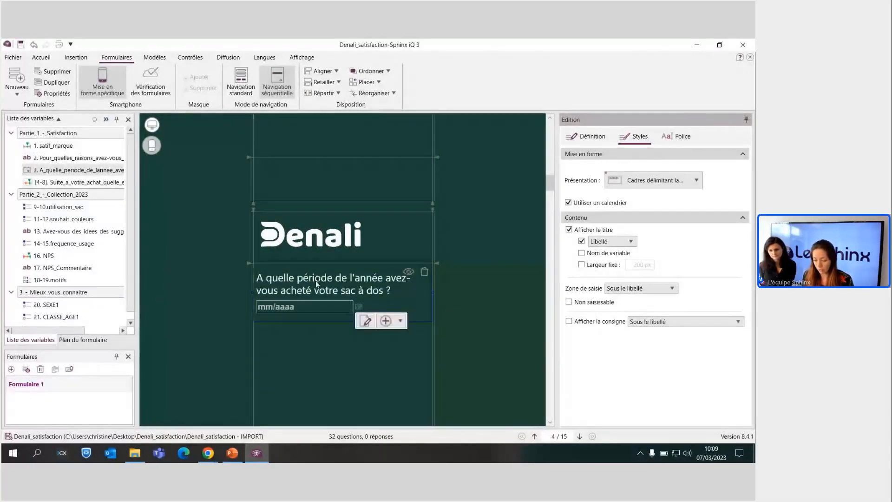
Delete the empty pages from the smartphone form
{"action": "scroll", "coordinate": [321, 341], "scroll_direction": "down", "scroll_amount": 2}
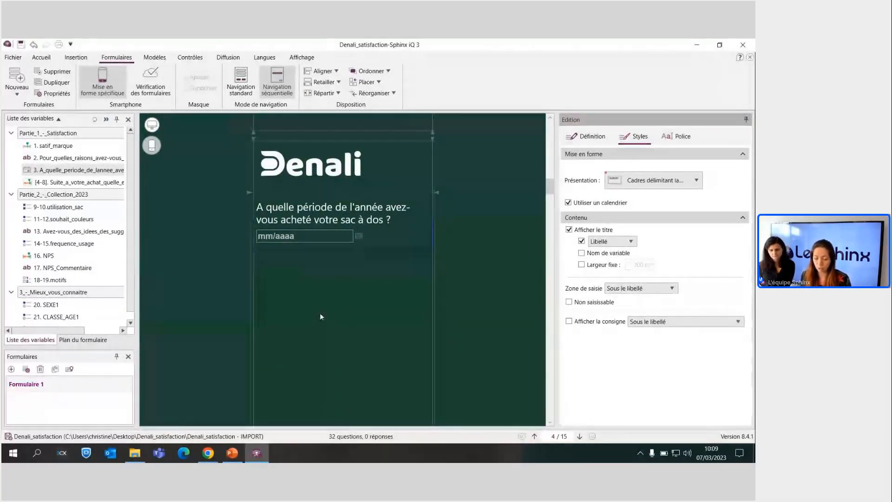
{"action": "scroll", "coordinate": [320, 313], "scroll_direction": "down", "scroll_amount": 3}
{"action": "scroll", "coordinate": [307, 233], "scroll_direction": "down", "scroll_amount": 6}
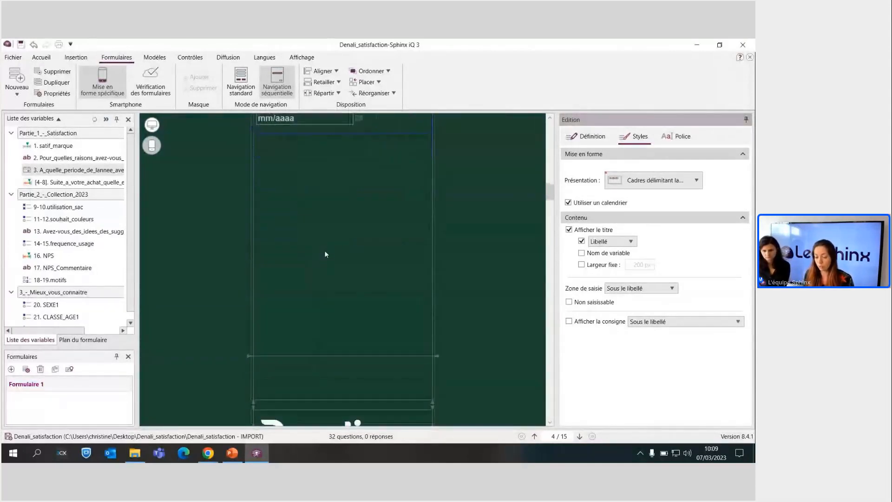
{"action": "scroll", "coordinate": [319, 251], "scroll_direction": "down", "scroll_amount": 5}
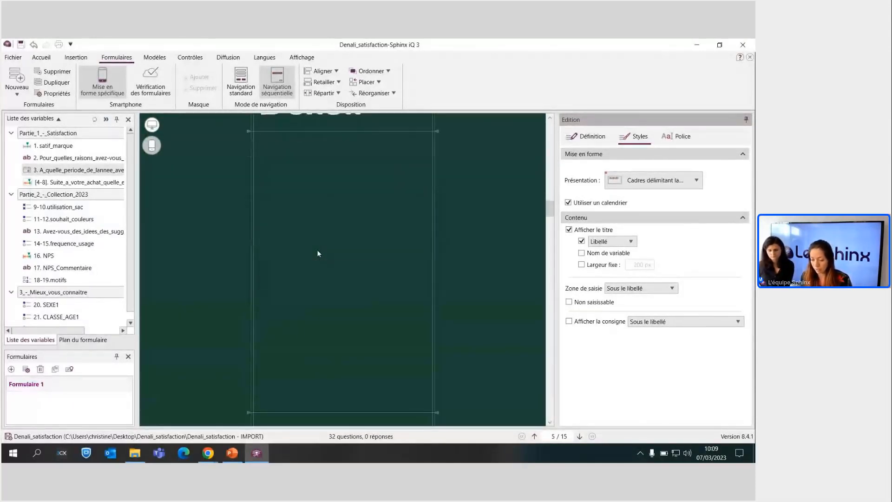
{"action": "right_click", "coordinate": [332, 231]}
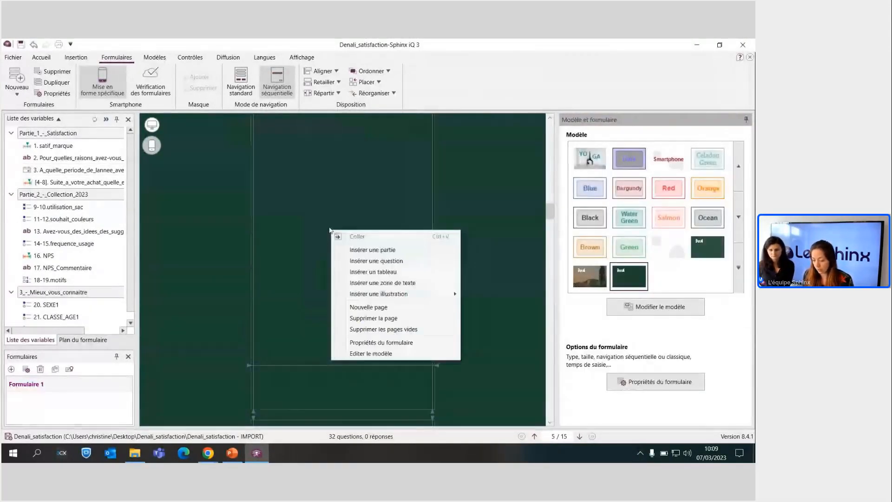
{"action": "left_click", "coordinate": [391, 331]}
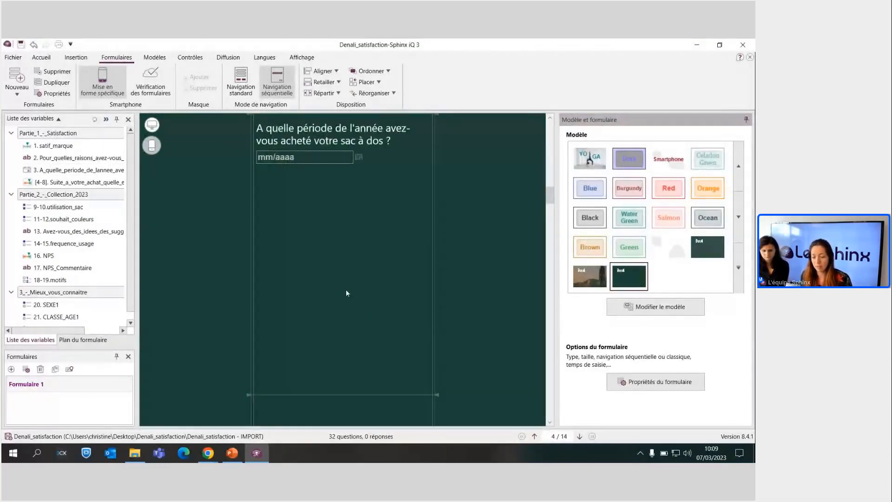
Display the criteria satisfaction question group on page 5 as a Carrousel with the Pictogrammes dynamiques presentation
{"action": "scroll", "coordinate": [346, 291], "scroll_direction": "down", "scroll_amount": 5}
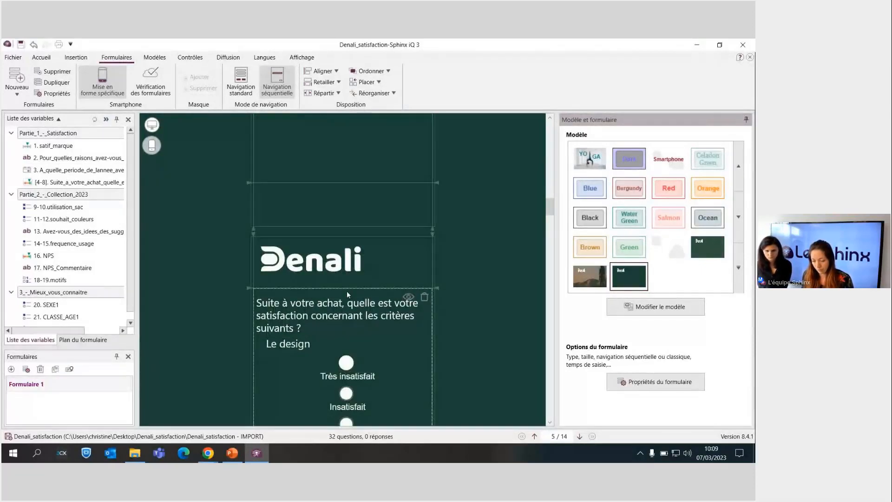
{"action": "scroll", "coordinate": [347, 294], "scroll_direction": "down", "scroll_amount": 3}
{"action": "left_click", "coordinate": [312, 284]}
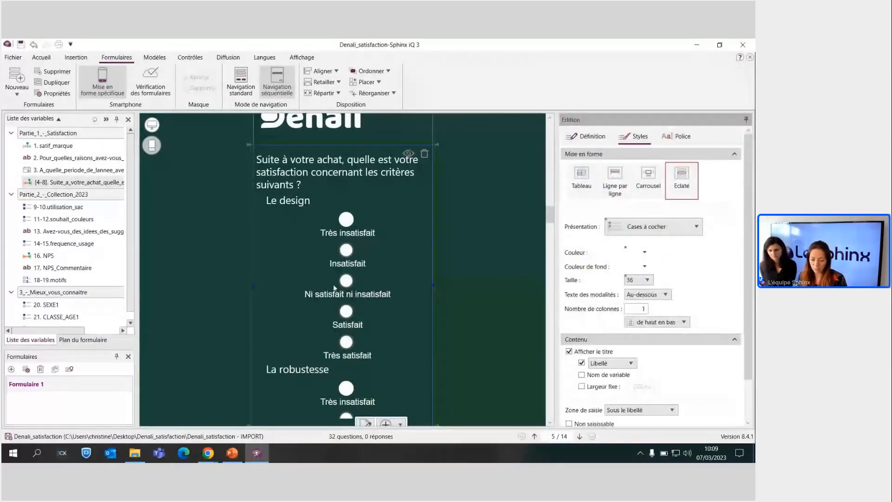
{"action": "scroll", "coordinate": [334, 283], "scroll_direction": "down", "scroll_amount": 1}
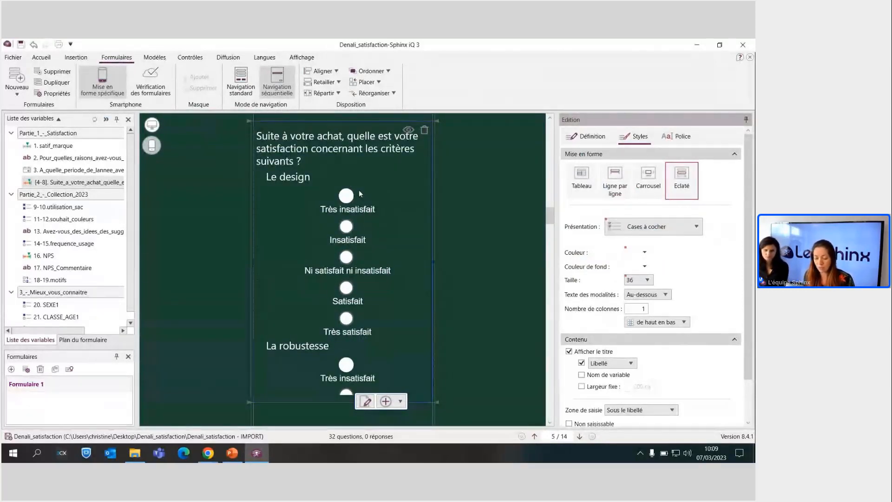
{"action": "left_click", "coordinate": [649, 184]}
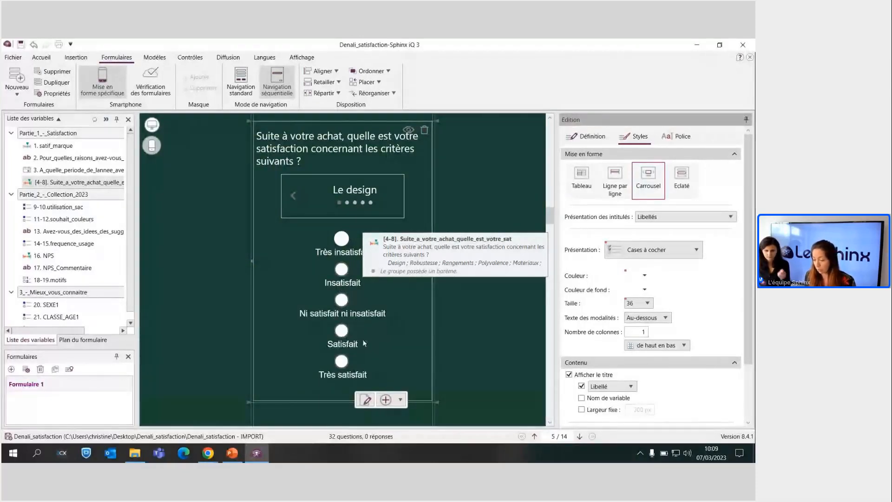
{"action": "left_click", "coordinate": [641, 249]}
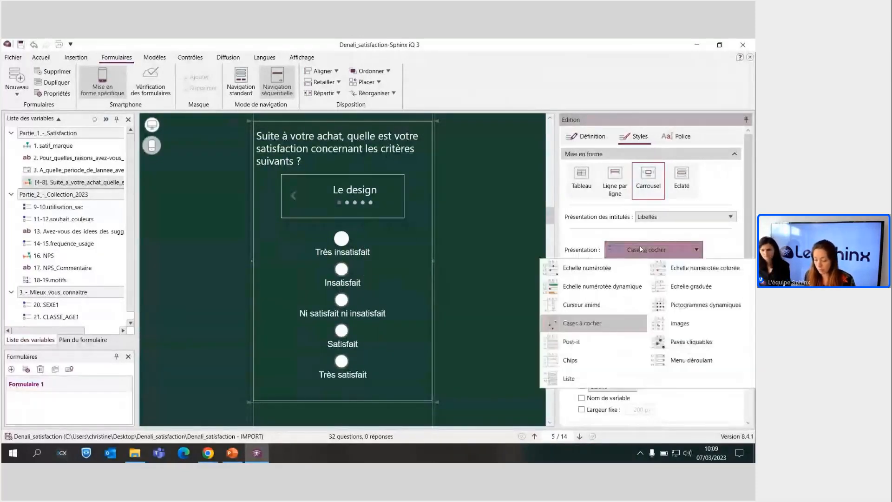
{"action": "left_click", "coordinate": [683, 306]}
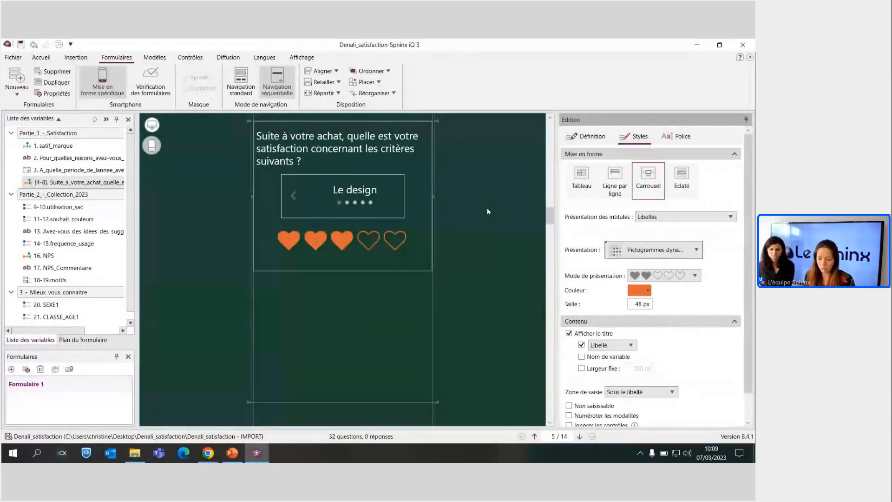
{"action": "scroll", "coordinate": [487, 210], "scroll_direction": "down", "scroll_amount": 3}
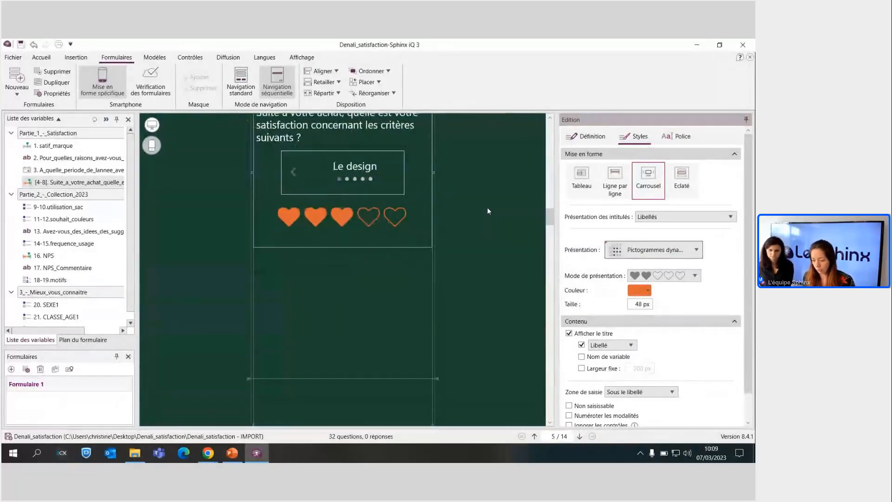
{"action": "scroll", "coordinate": [486, 204], "scroll_direction": "down", "scroll_amount": 5}
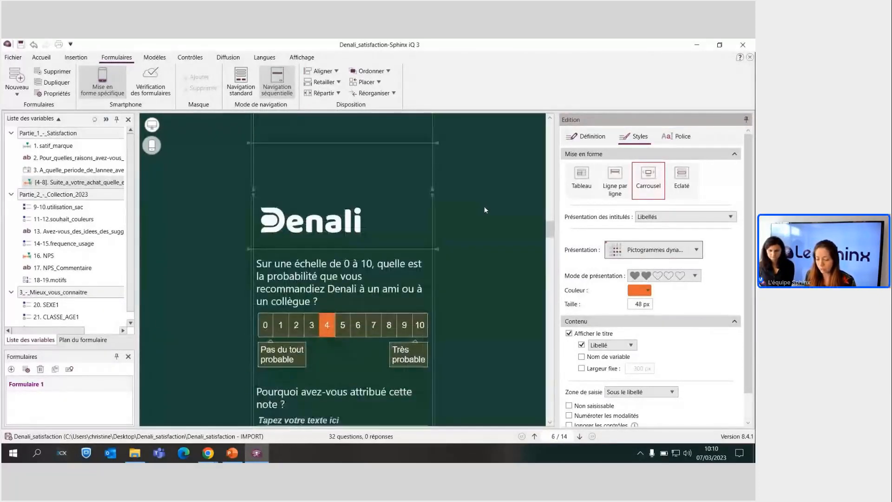
Present the 0-to-10 recommendation question on page 6 as an Echelle numérotée colorée
{"action": "scroll", "coordinate": [484, 205], "scroll_direction": "down", "scroll_amount": 1}
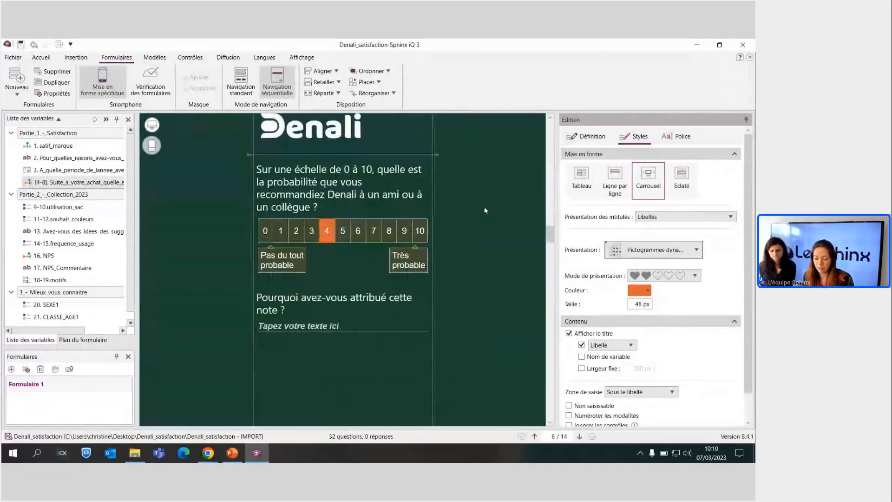
{"action": "left_click", "coordinate": [352, 220]}
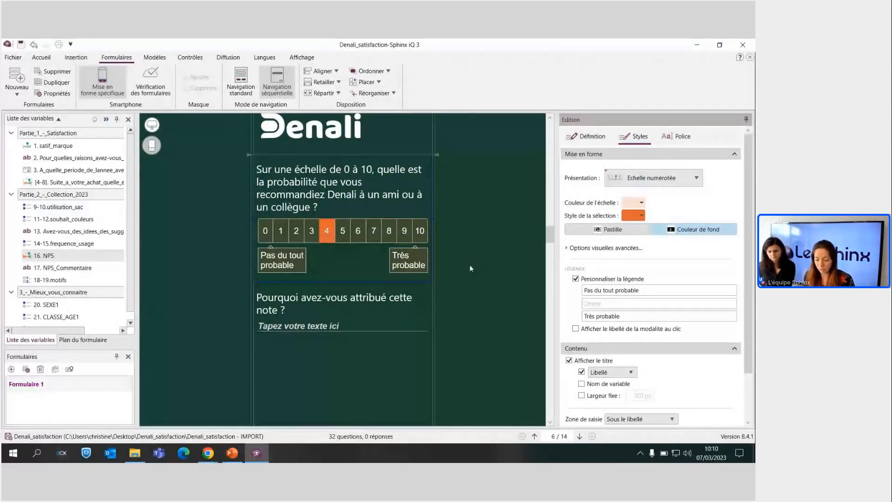
{"action": "left_click", "coordinate": [627, 179]}
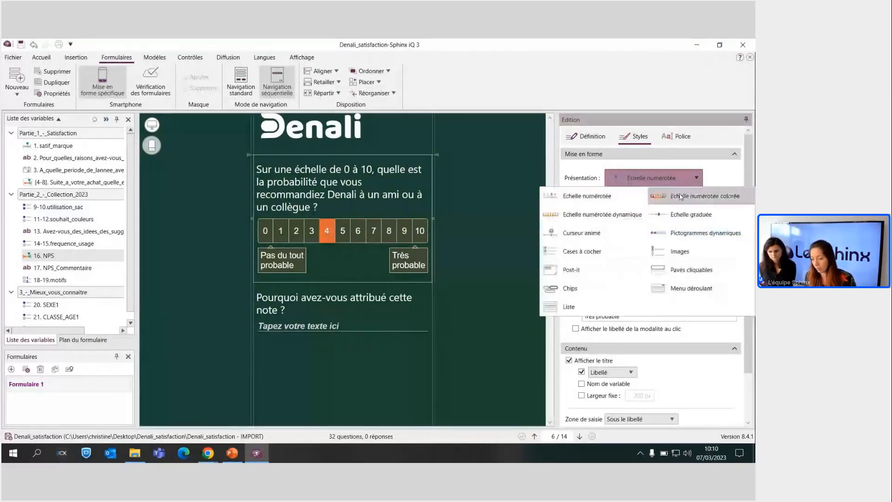
{"action": "left_click", "coordinate": [683, 197]}
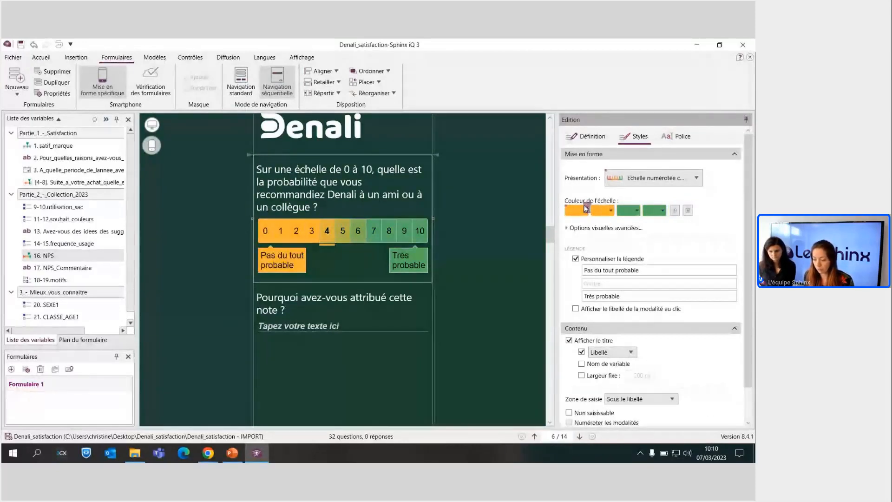
Reduce the recommendation scale's palette to two colours, white for the lowest score and orange for the highest
{"action": "left_click", "coordinate": [587, 209]}
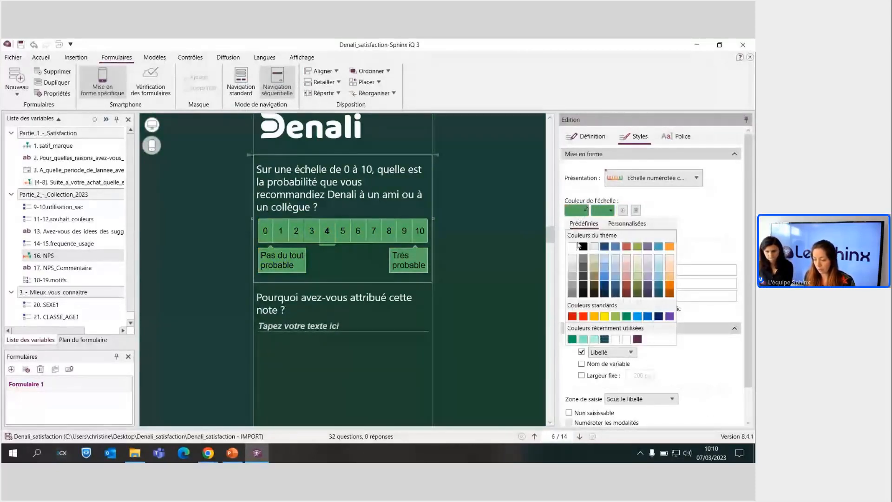
{"action": "left_click", "coordinate": [603, 214]}
{"action": "left_click", "coordinate": [610, 211]}
{"action": "left_click", "coordinate": [694, 248]}
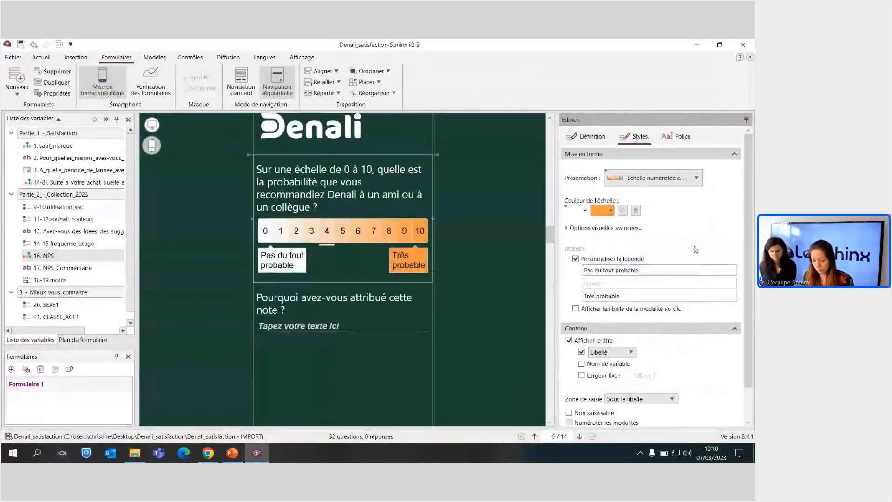
Insert a new page after page 6 and move the question asking why this score was given onto it, beneath the logo
{"action": "scroll", "coordinate": [358, 262], "scroll_direction": "down", "scroll_amount": 2}
{"action": "scroll", "coordinate": [356, 258], "scroll_direction": "down", "scroll_amount": 2}
{"action": "right_click", "coordinate": [336, 238]}
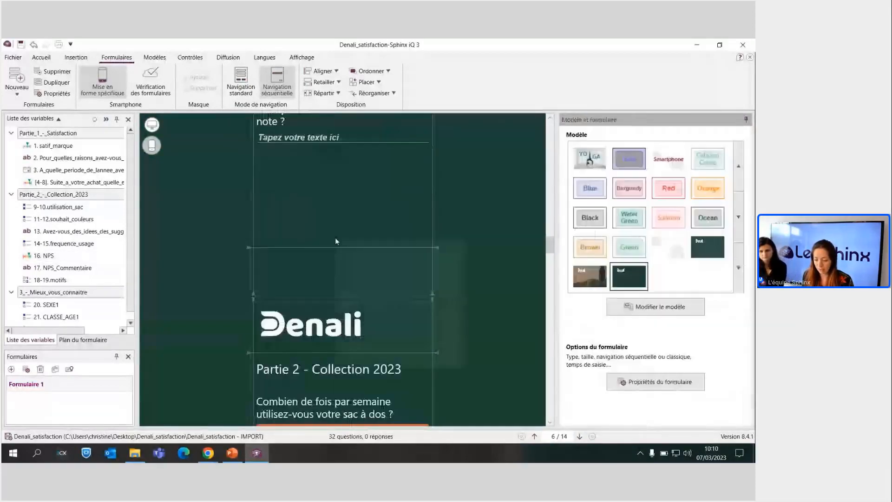
{"action": "left_click", "coordinate": [369, 316]}
{"action": "scroll", "coordinate": [326, 269], "scroll_direction": "up", "scroll_amount": 5}
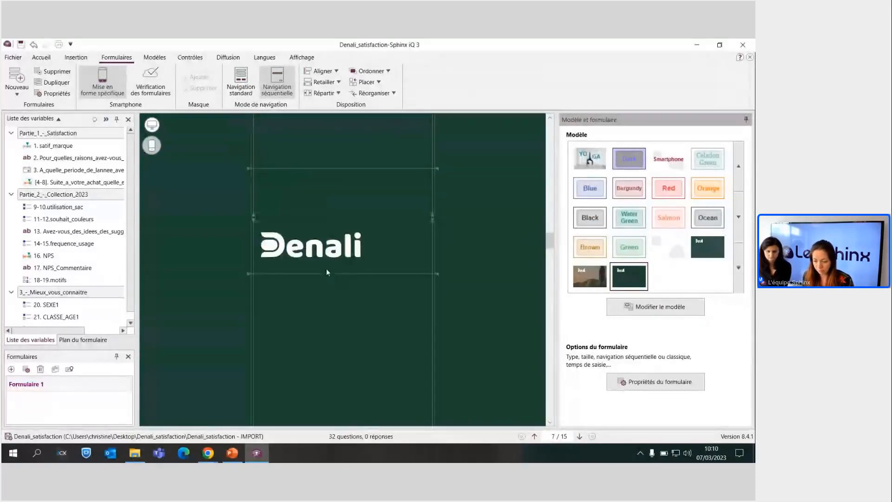
{"action": "left_click_drag", "start_coordinate": [326, 204], "coordinate": [326, 402]}
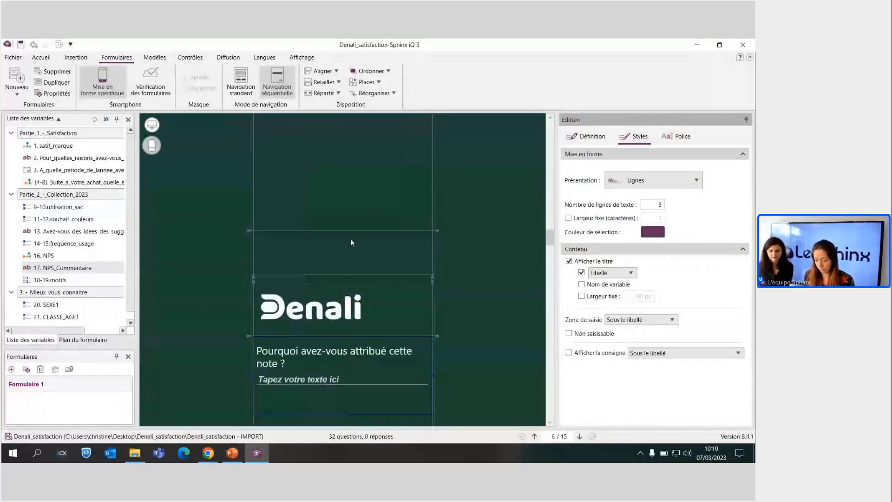
{"action": "scroll", "coordinate": [367, 211], "scroll_direction": "down", "scroll_amount": 3}
{"action": "scroll", "coordinate": [360, 218], "scroll_direction": "up", "scroll_amount": 4}
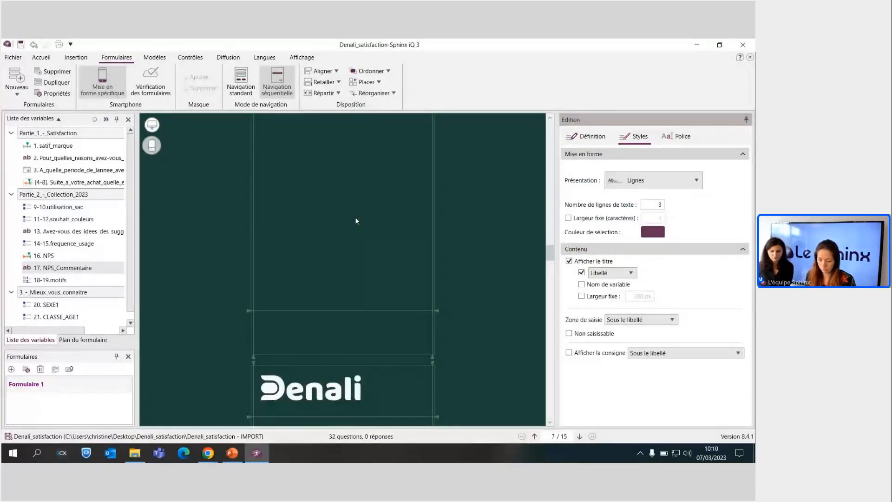
{"action": "right_click", "coordinate": [355, 218]}
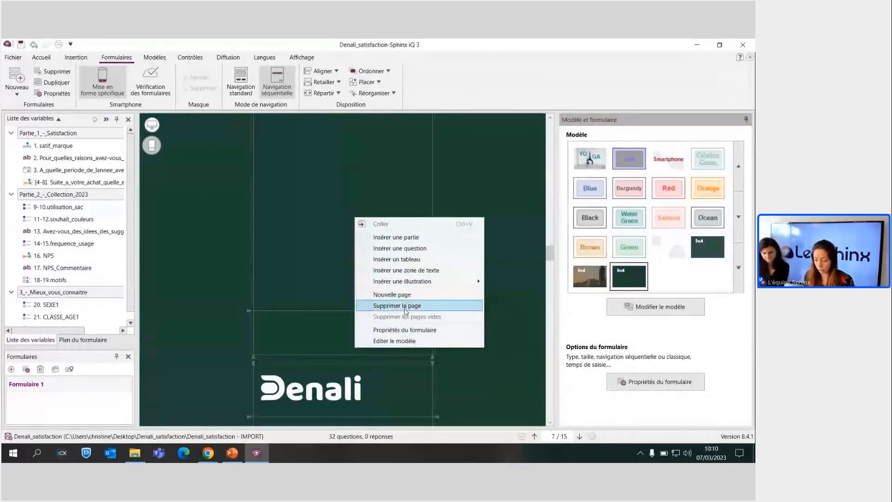
{"action": "left_click", "coordinate": [328, 254]}
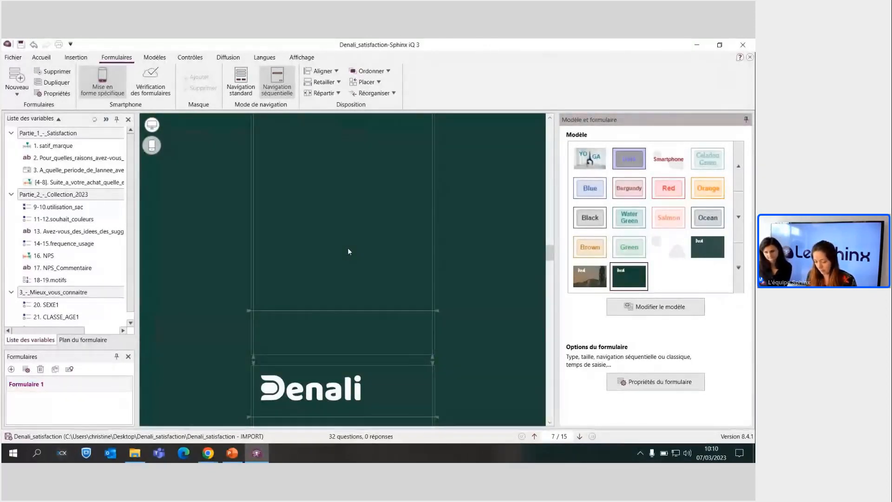
Change the colour and pattern ranking question on page 11 to the Pavés cliquables presentation
{"action": "scroll", "coordinate": [349, 249], "scroll_direction": "down", "scroll_amount": 1}
{"action": "scroll", "coordinate": [350, 249], "scroll_direction": "down", "scroll_amount": 3}
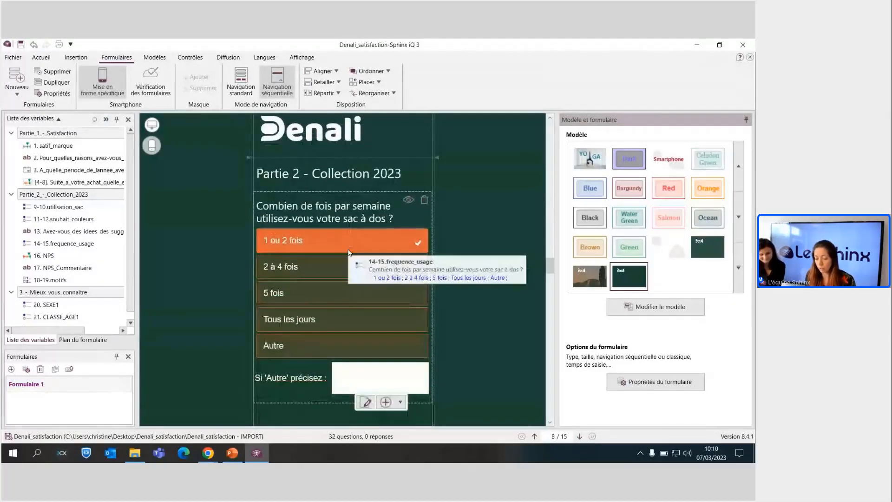
{"action": "scroll", "coordinate": [337, 238], "scroll_direction": "down", "scroll_amount": 5}
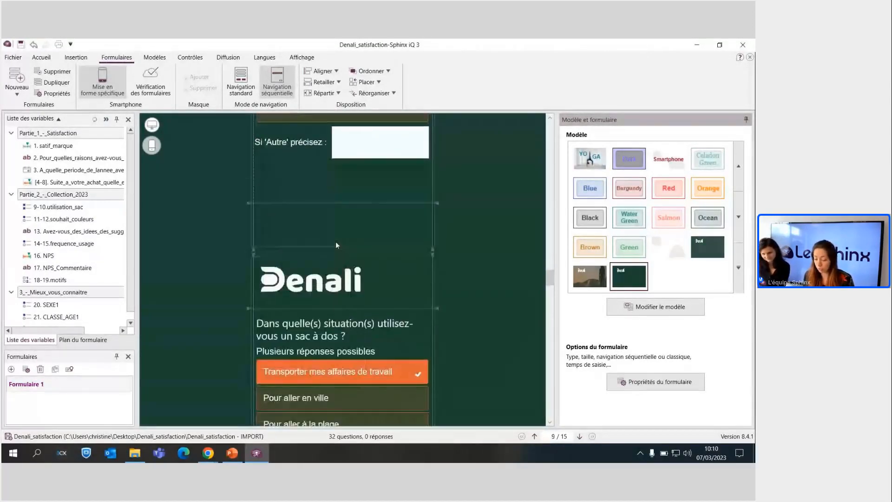
{"action": "scroll", "coordinate": [335, 241], "scroll_direction": "down", "scroll_amount": 2}
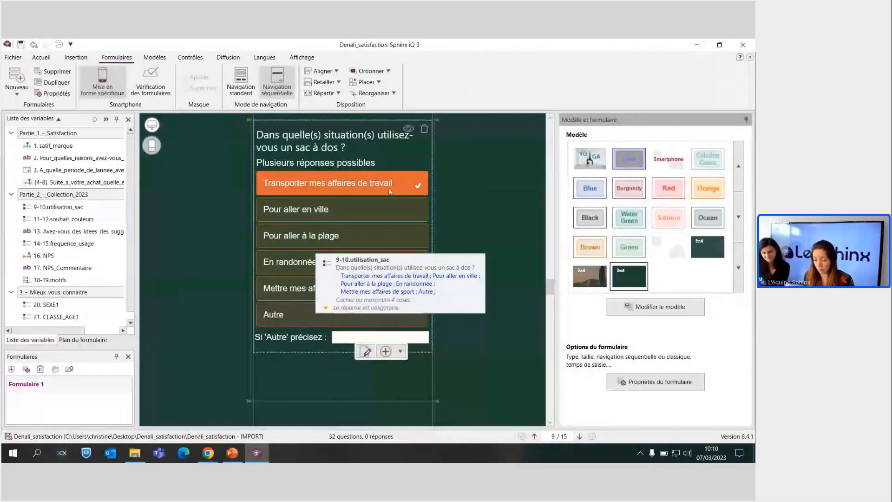
{"action": "scroll", "coordinate": [325, 237], "scroll_direction": "down", "scroll_amount": 4}
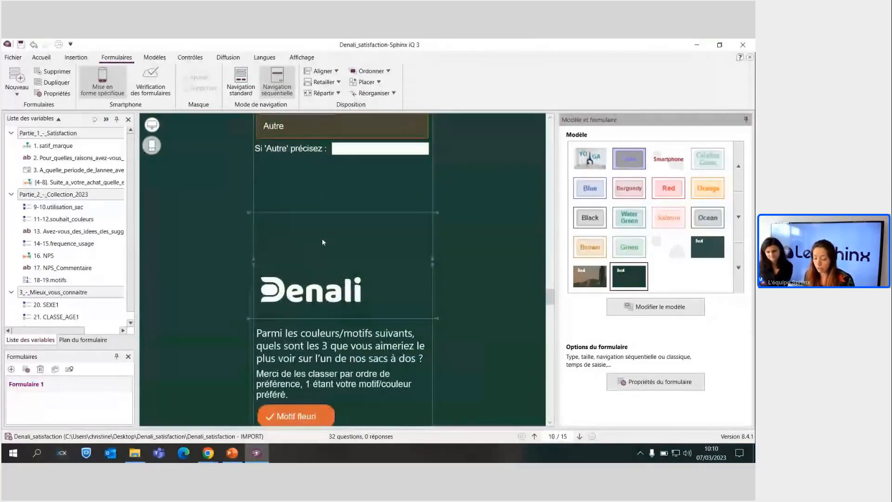
{"action": "scroll", "coordinate": [322, 239], "scroll_direction": "down", "scroll_amount": 6}
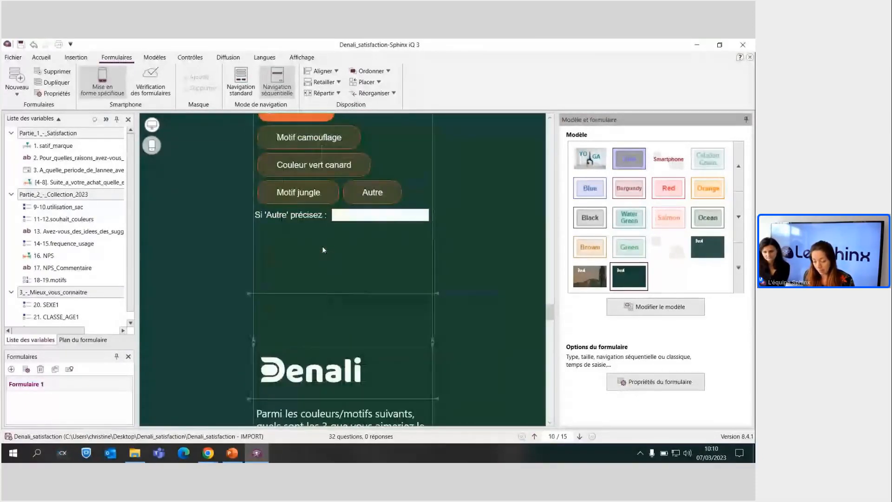
{"action": "scroll", "coordinate": [322, 246], "scroll_direction": "down", "scroll_amount": 4}
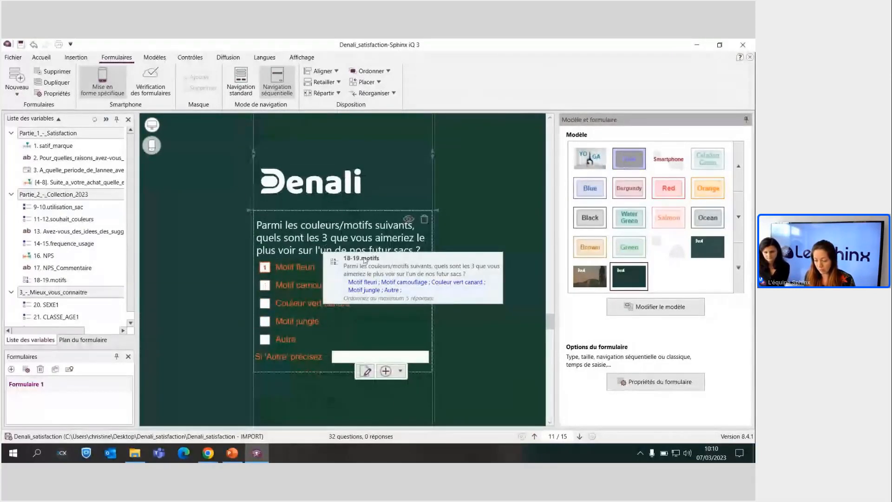
{"action": "left_click", "coordinate": [365, 324]}
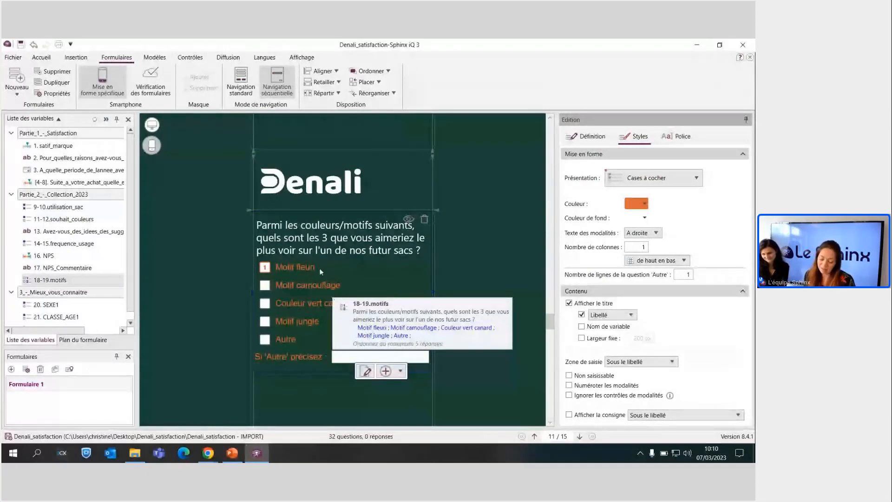
{"action": "left_click", "coordinate": [652, 178]}
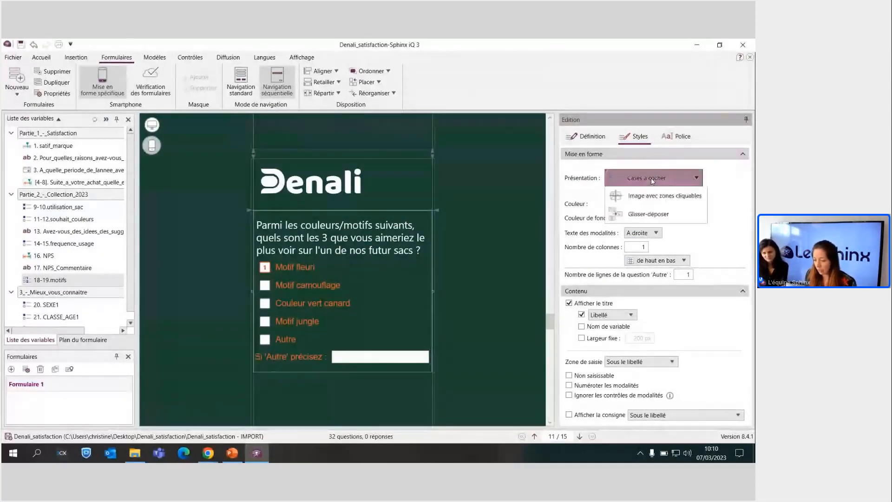
{"action": "left_click", "coordinate": [649, 233]}
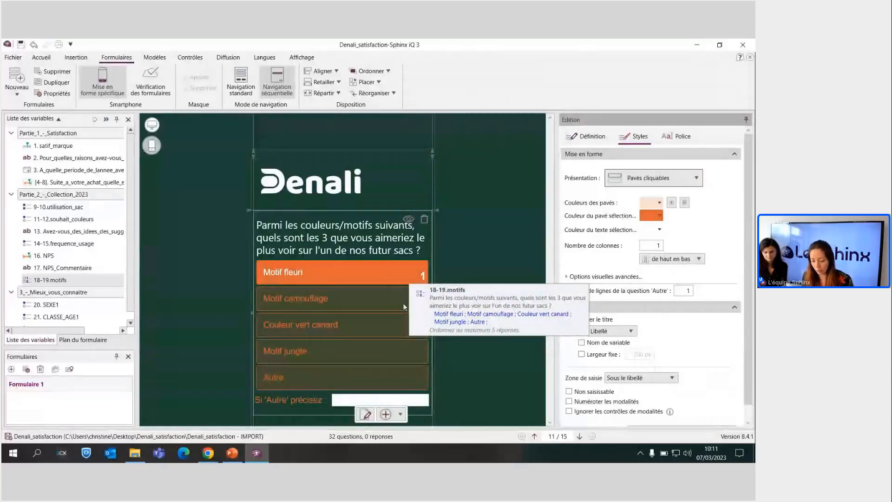
{"action": "left_click", "coordinate": [477, 352]}
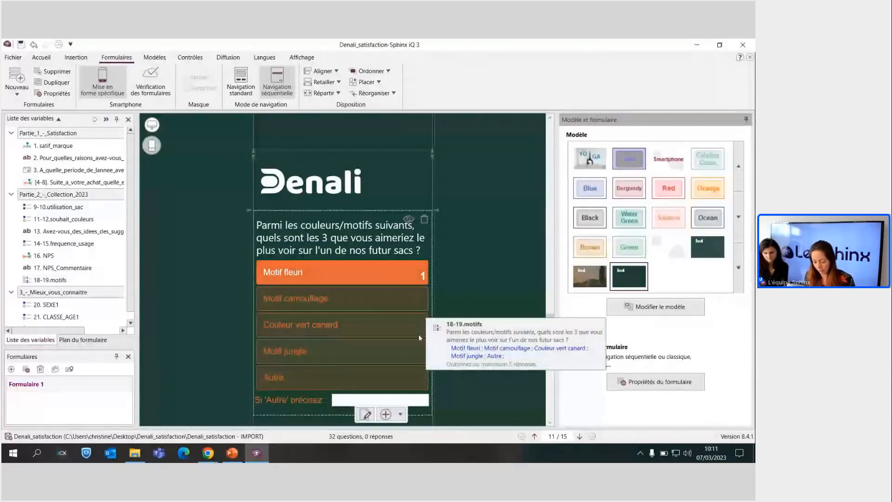
Change the socio-professional category question on page 15 to the Menu déroulant presentation
{"action": "scroll", "coordinate": [462, 323], "scroll_direction": "down", "scroll_amount": 2}
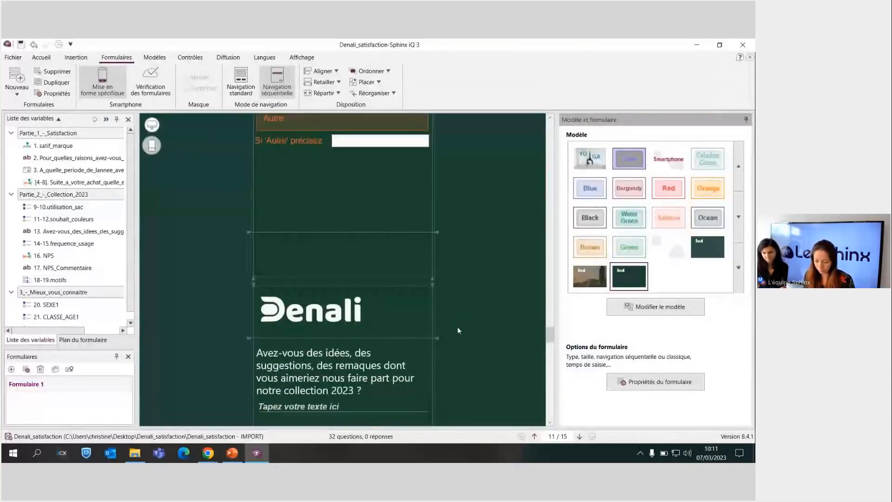
{"action": "scroll", "coordinate": [457, 328], "scroll_direction": "down", "scroll_amount": 1}
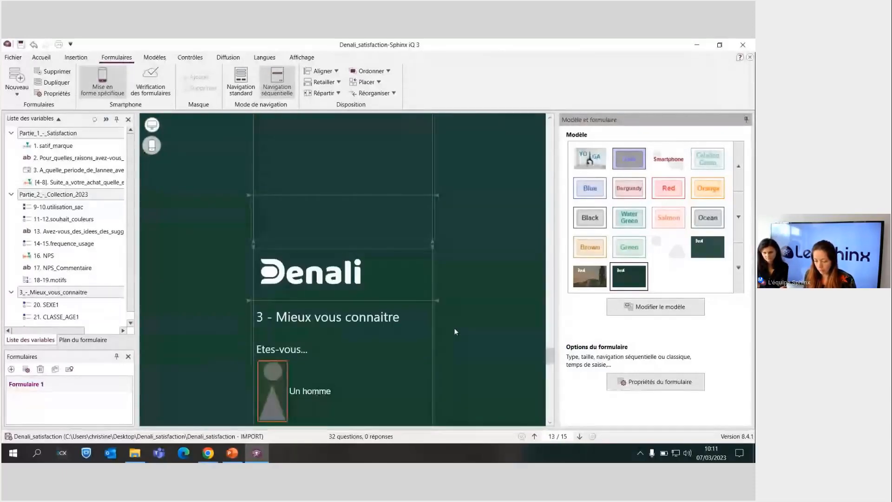
{"action": "scroll", "coordinate": [453, 328], "scroll_direction": "down", "scroll_amount": 1}
{"action": "left_click", "coordinate": [414, 299]}
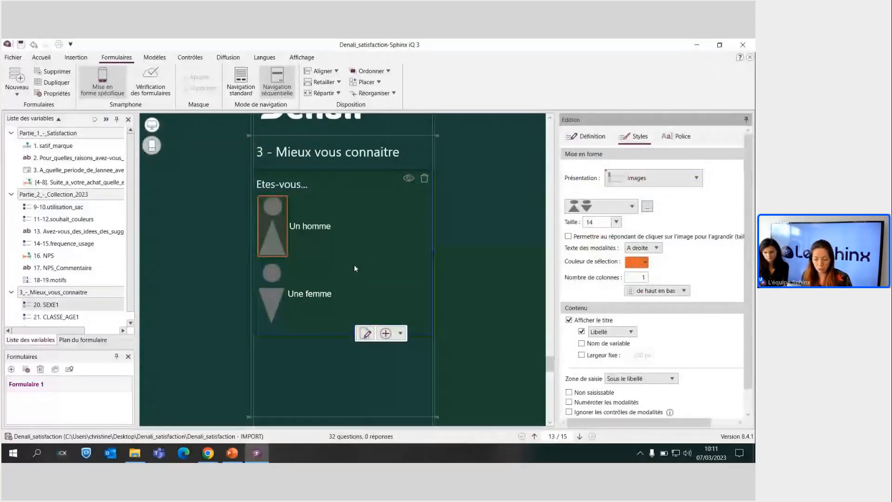
{"action": "scroll", "coordinate": [487, 258], "scroll_direction": "down", "scroll_amount": 2}
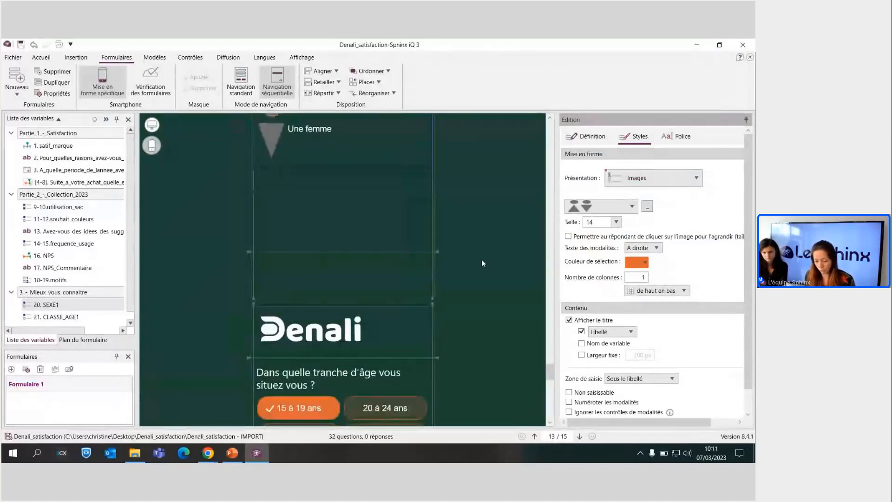
{"action": "scroll", "coordinate": [478, 264], "scroll_direction": "down", "scroll_amount": 2}
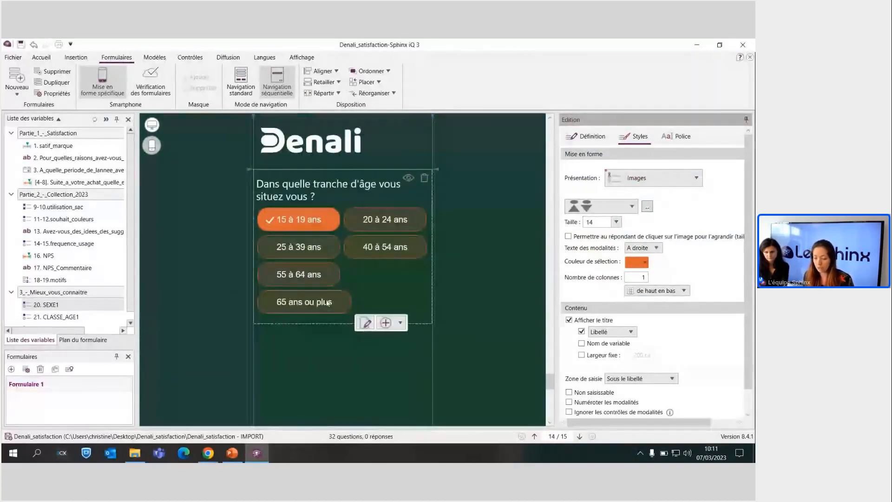
{"action": "scroll", "coordinate": [463, 291], "scroll_direction": "down", "scroll_amount": 3}
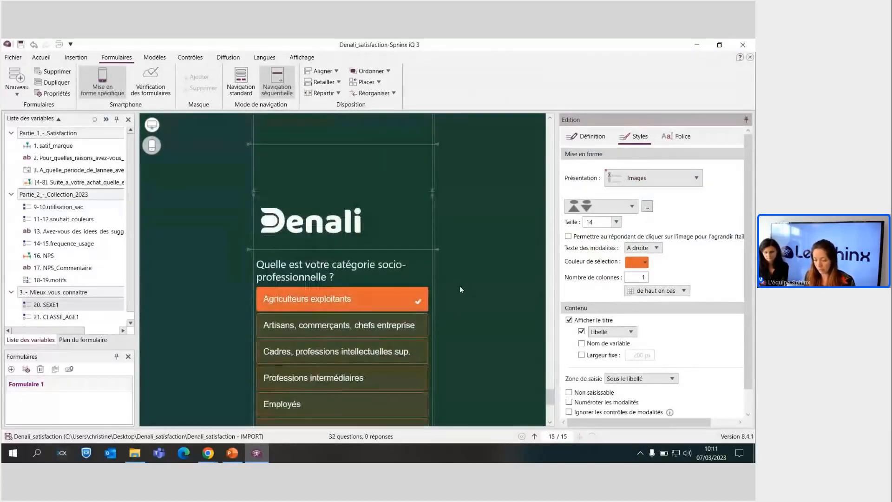
{"action": "scroll", "coordinate": [460, 290], "scroll_direction": "down", "scroll_amount": 2}
{"action": "left_click", "coordinate": [362, 283]}
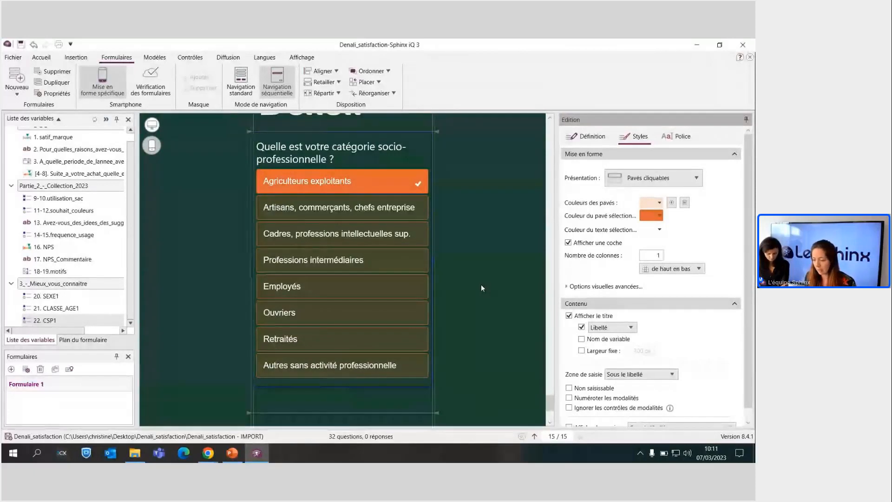
{"action": "left_click", "coordinate": [627, 183]}
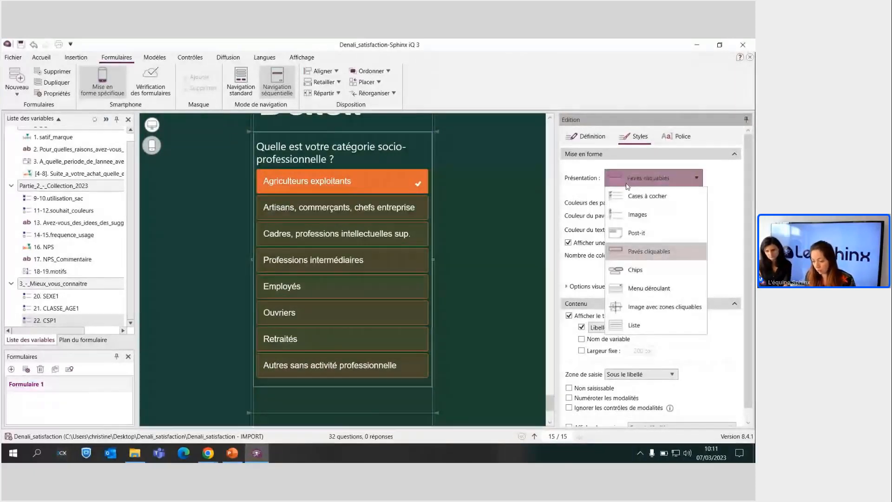
{"action": "left_click", "coordinate": [647, 292]}
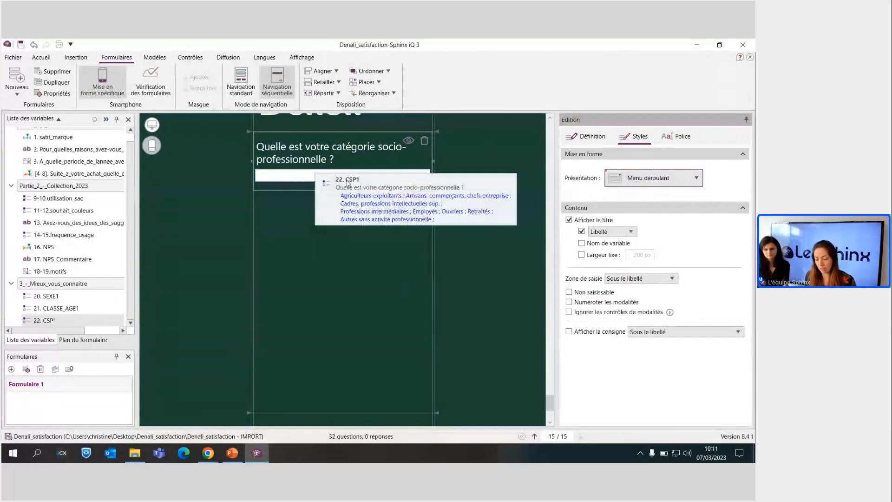
{"action": "left_click", "coordinate": [508, 266]}
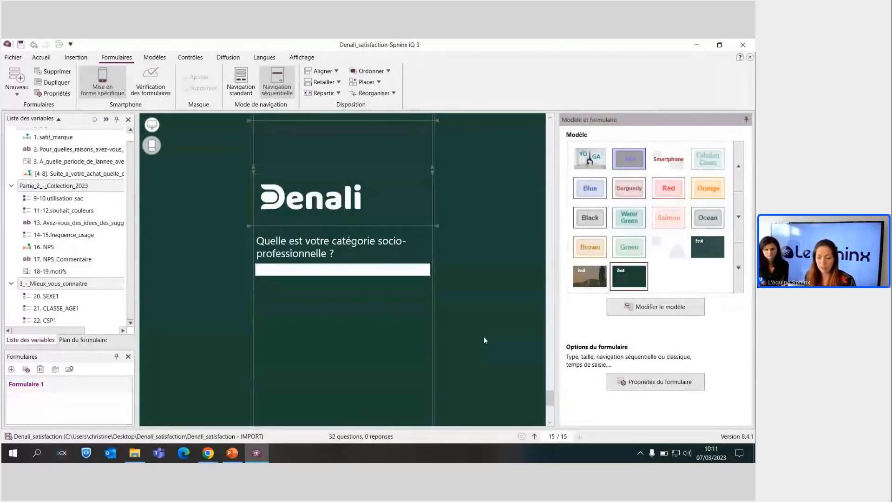
Run the form verification to compare the computer and smartphone versions for missing or overlapping variables, and close its report
{"action": "left_click", "coordinate": [154, 91]}
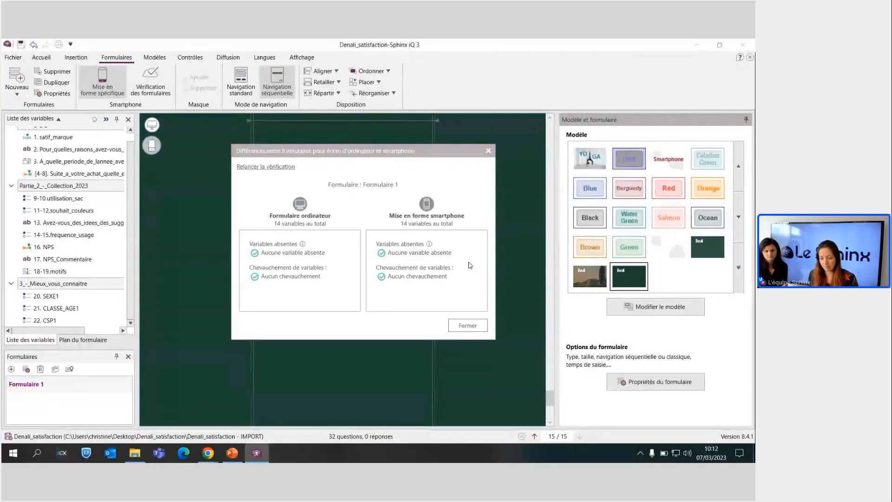
{"action": "left_click", "coordinate": [471, 324]}
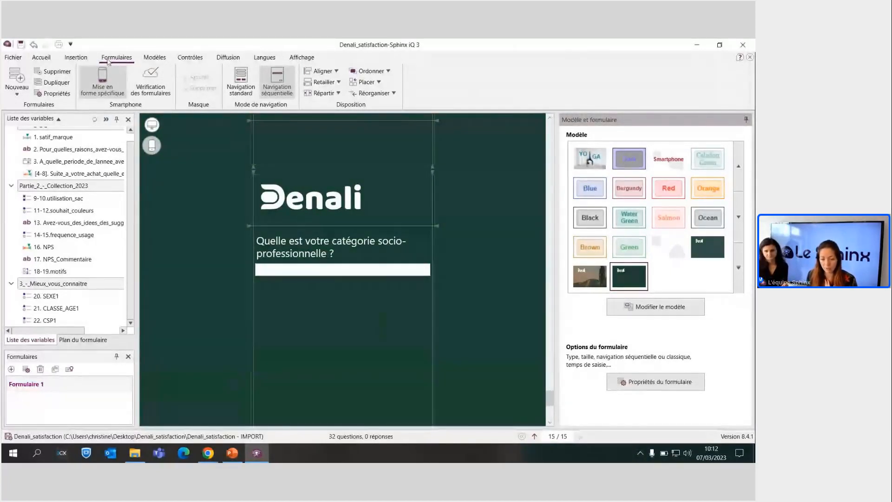
{"action": "left_click", "coordinate": [41, 57]}
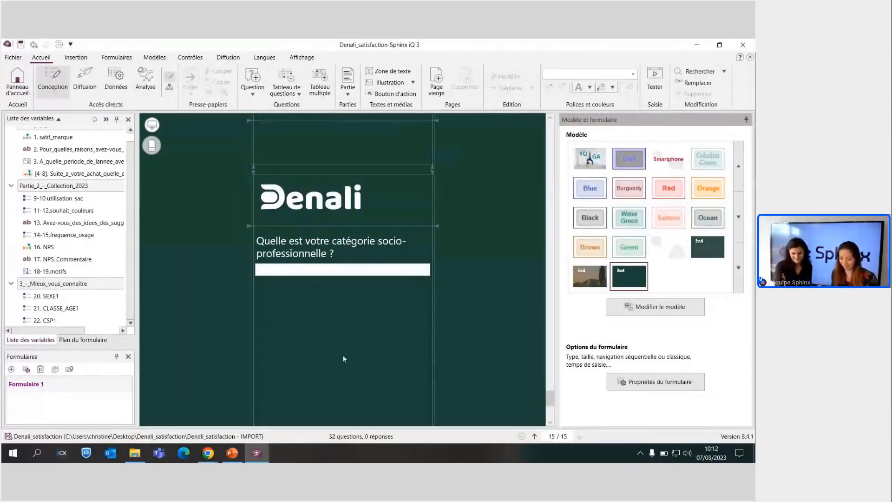
{"action": "mouse_move", "coordinate": [205, 451]}
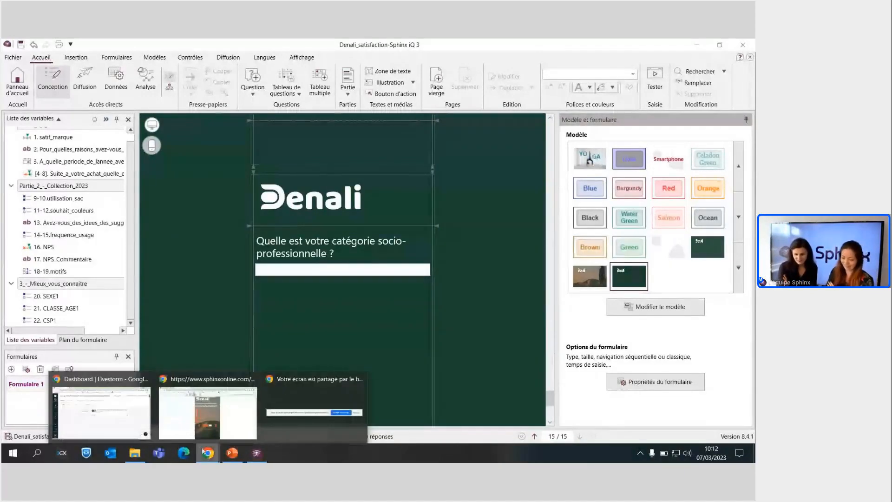
{"action": "left_click", "coordinate": [208, 409]}
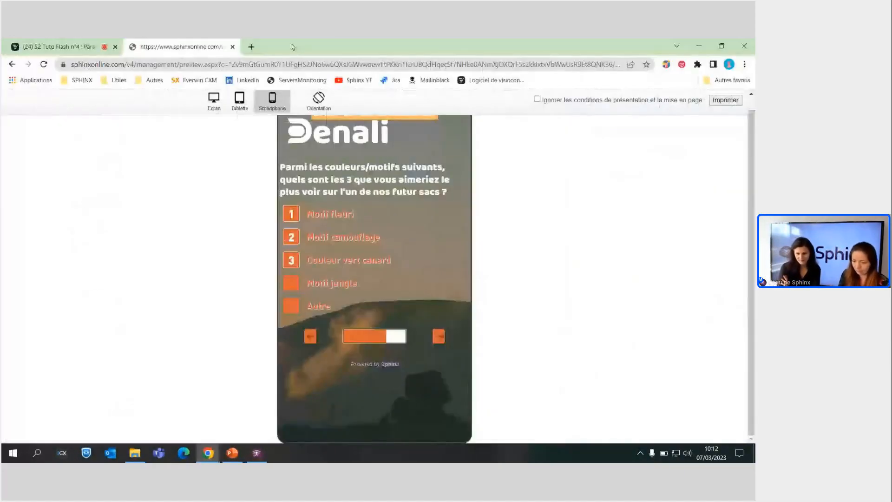
{"action": "left_click_drag", "start_coordinate": [293, 47], "coordinate": [251, 39]}
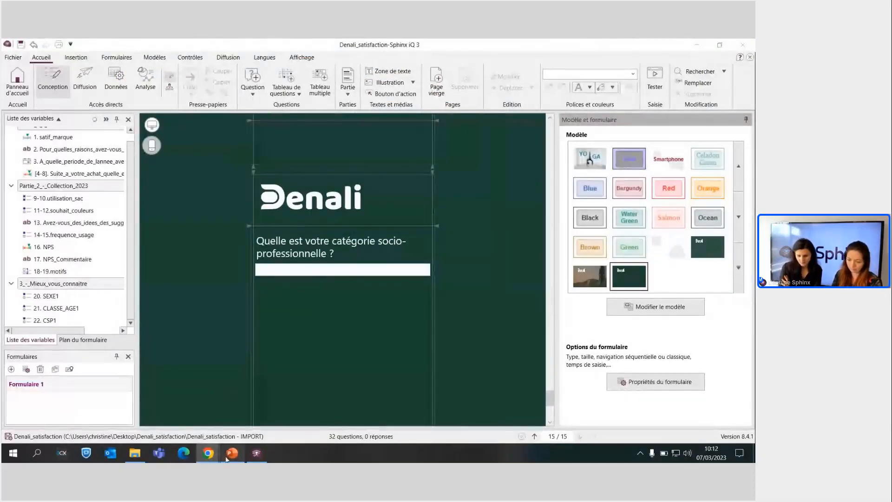
Switch to the PowerPoint slideshow and advance to the good practices conclusion slide, revealing its Épurer point
{"action": "left_click", "coordinate": [227, 456]}
{"action": "left_click", "coordinate": [654, 439]}
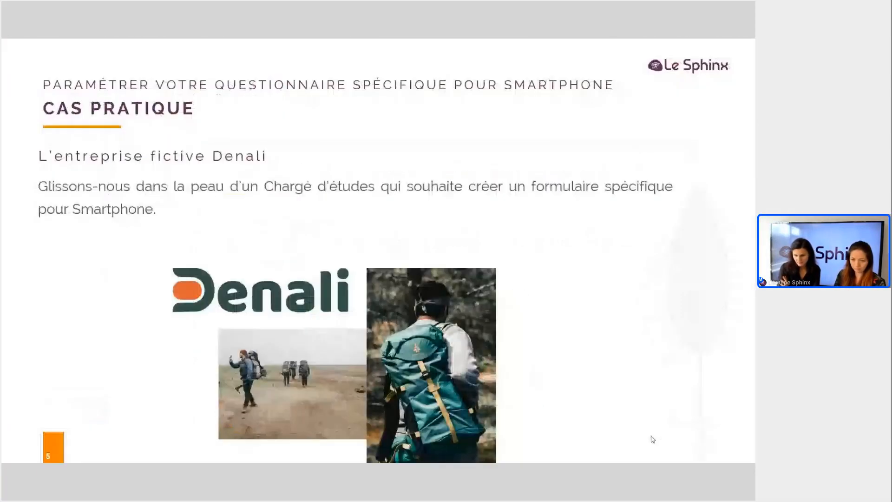
{"action": "left_click", "coordinate": [662, 440]}
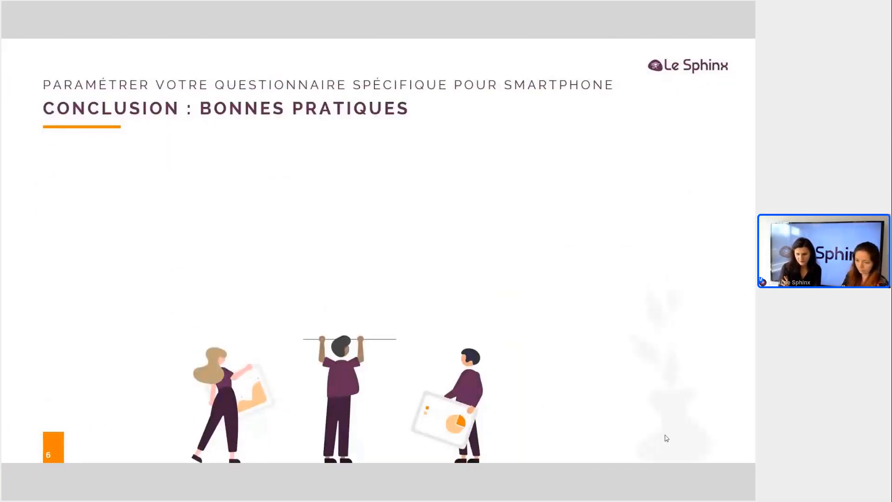
{"action": "left_click", "coordinate": [667, 438]}
{"action": "left_click", "coordinate": [671, 442]}
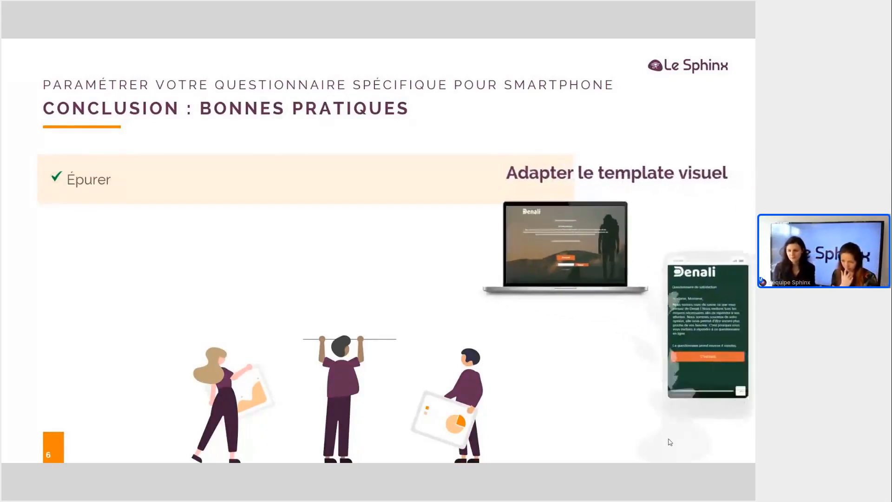